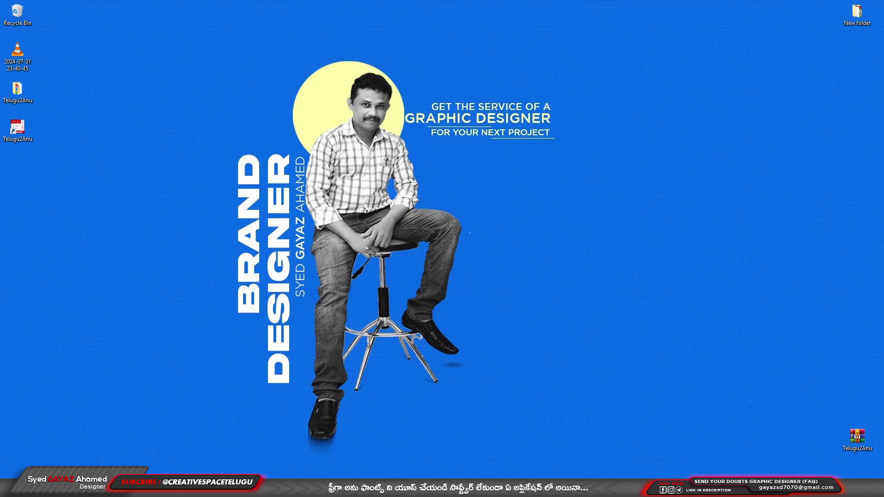
- Relaunch Telugu2Anu with administrator approval and continue past its unhandled-exception error
double_click(17, 128)
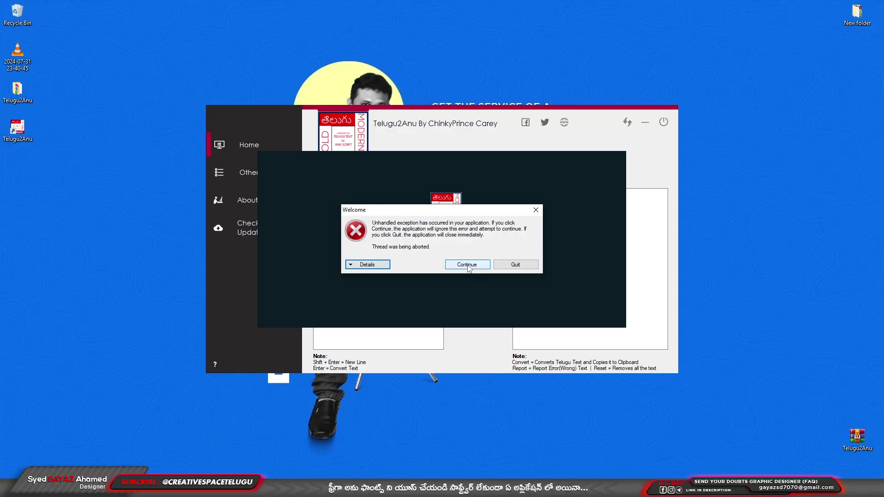
left_click(467, 264)
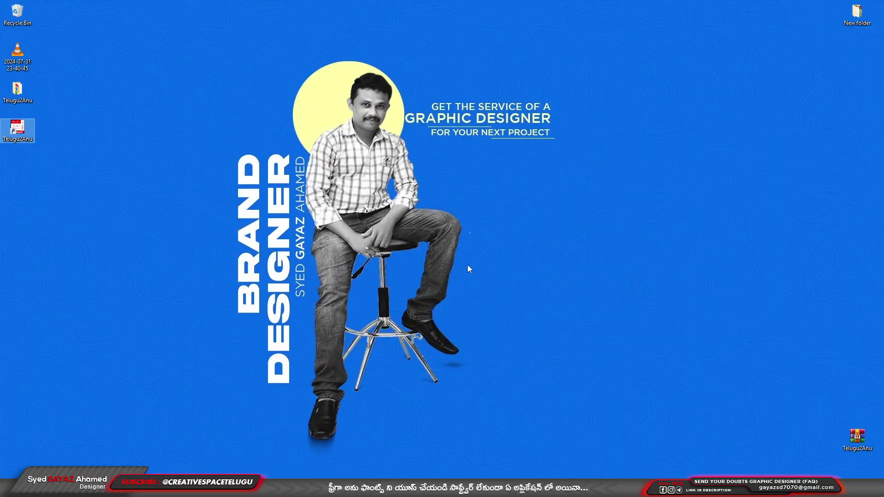
double_click(17, 130)
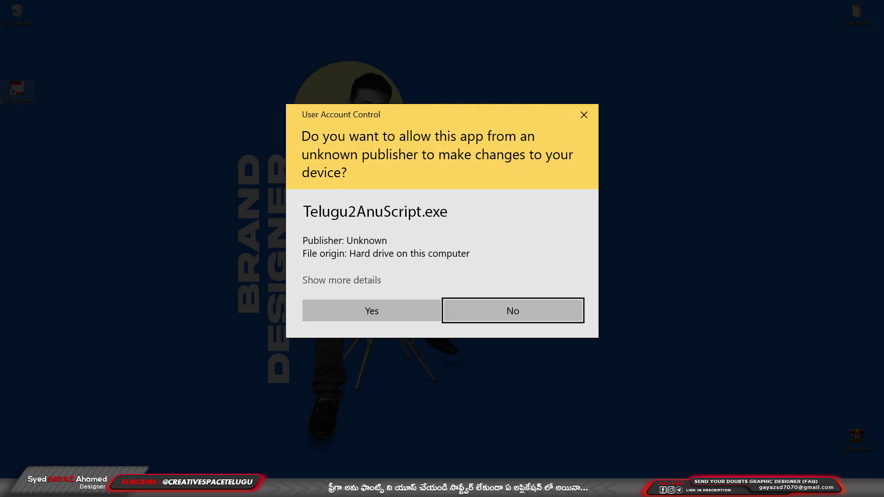
left_click(380, 305)
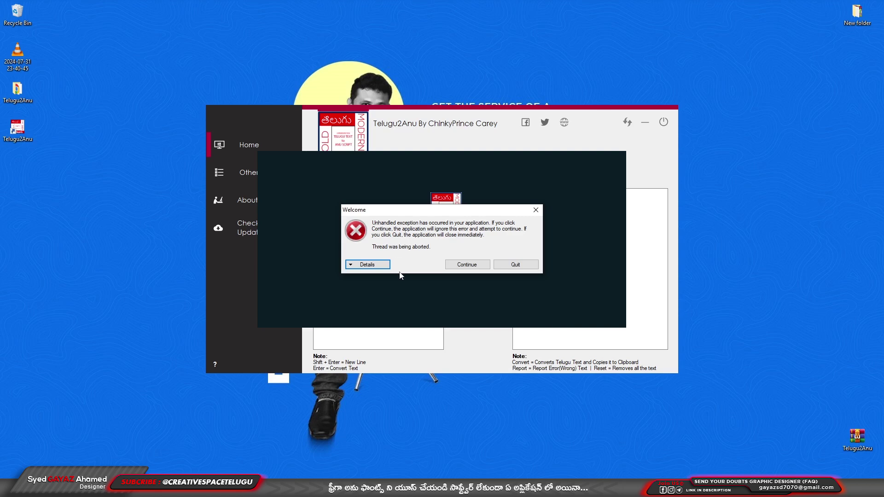
left_click(464, 266)
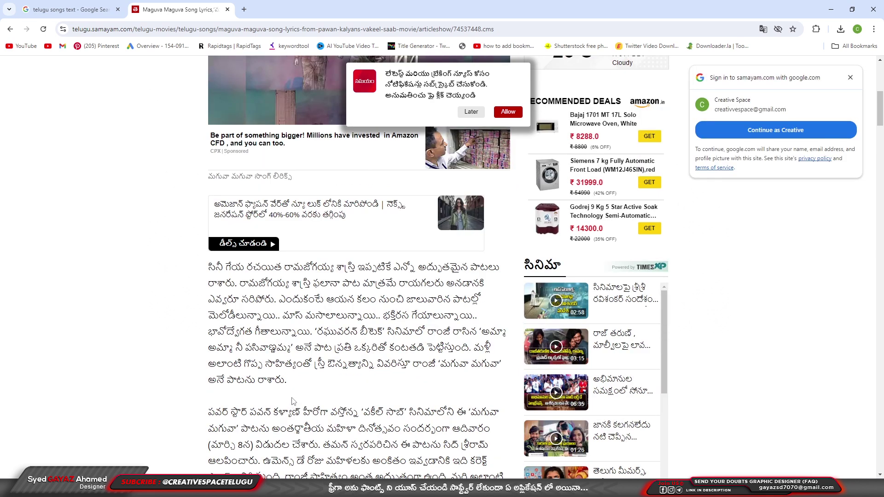
- Select the opening phrase పవర్ స్టార్ పవన్ కళ్యాణ్ of the lyrics article's paragraph
scroll(293, 400, "down", 2)
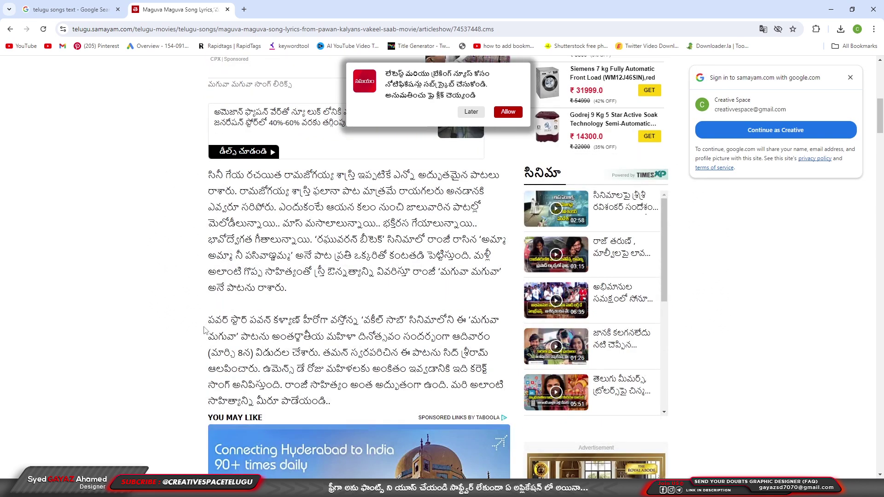
left_click_drag(208, 320, 300, 320)
key("ctrl+c")
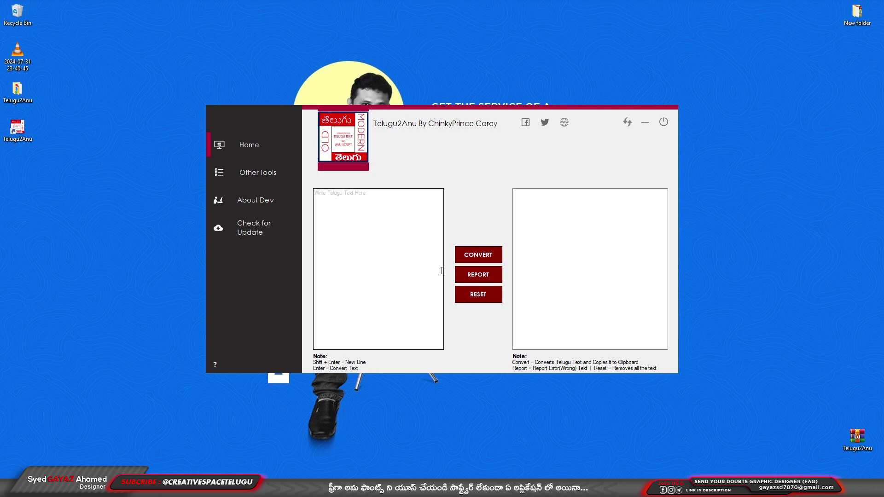
- Paste the Telugu phrase into Telugu2Anu, convert it, and select the Anu-script output
left_click(359, 196)
key("ctrl+v")
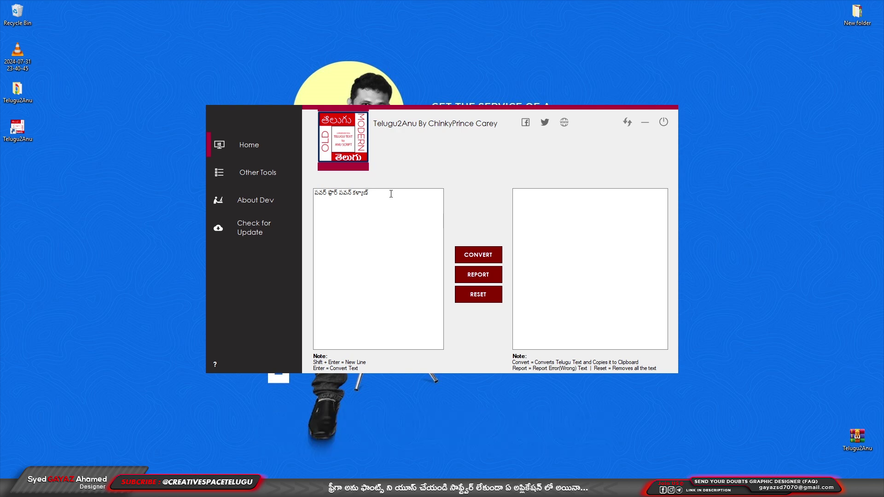
key("Return")
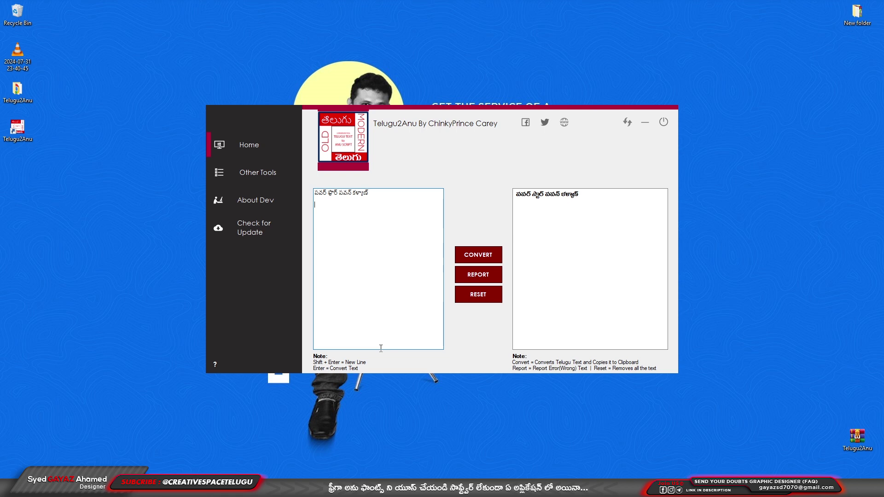
left_click(473, 260)
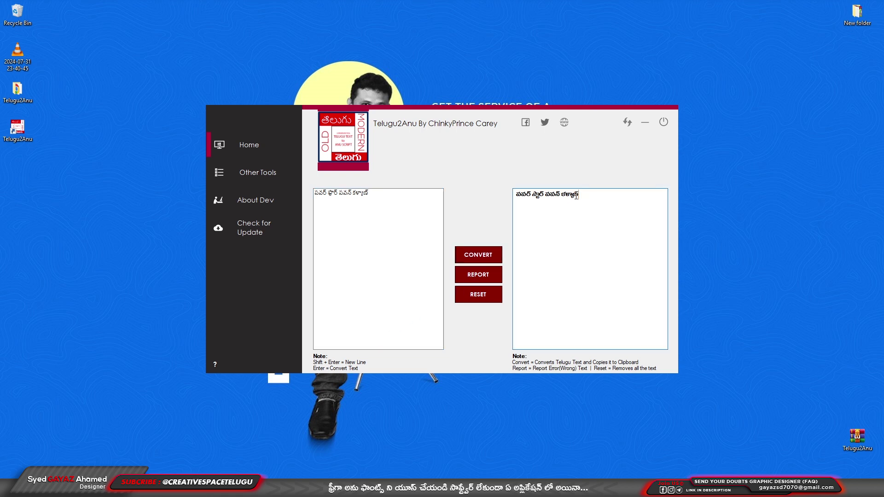
left_click_drag(583, 194, 512, 195)
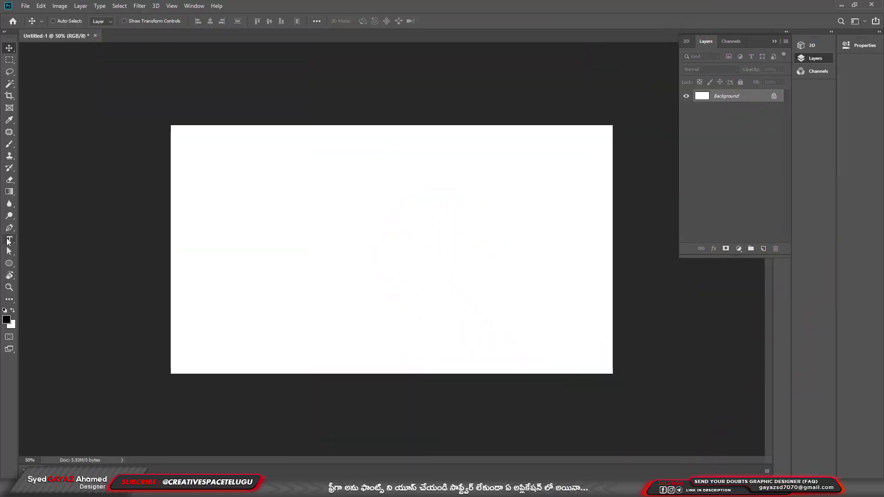
- Paste the converted phrase as a text line on the canvas and scale it up large
left_click(9, 240)
left_click(322, 250)
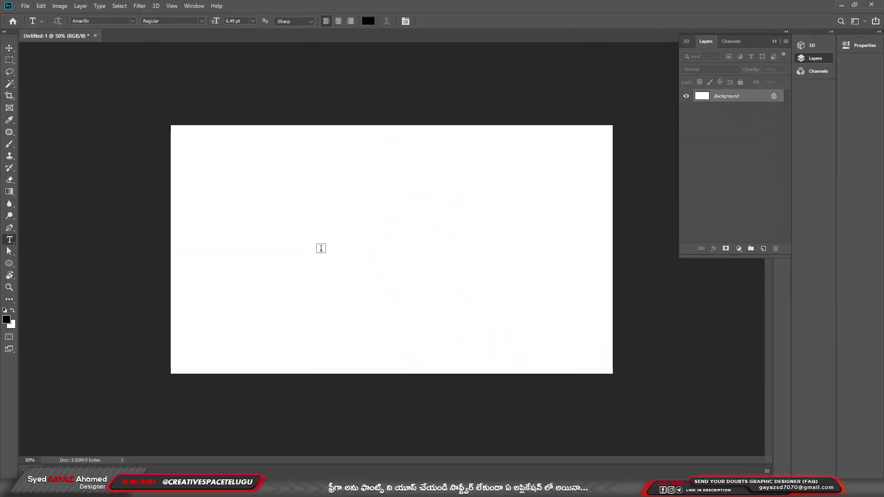
key("ctrl+v")
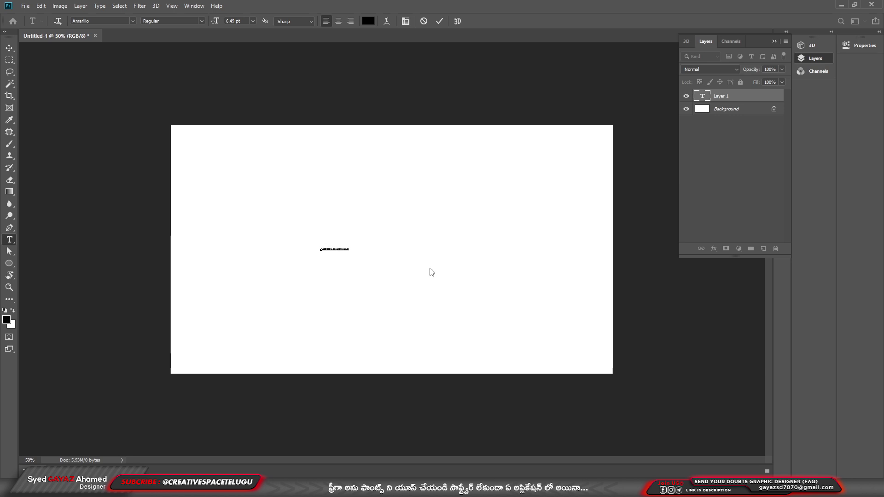
key("ctrl+Return")
key("ctrl+t")
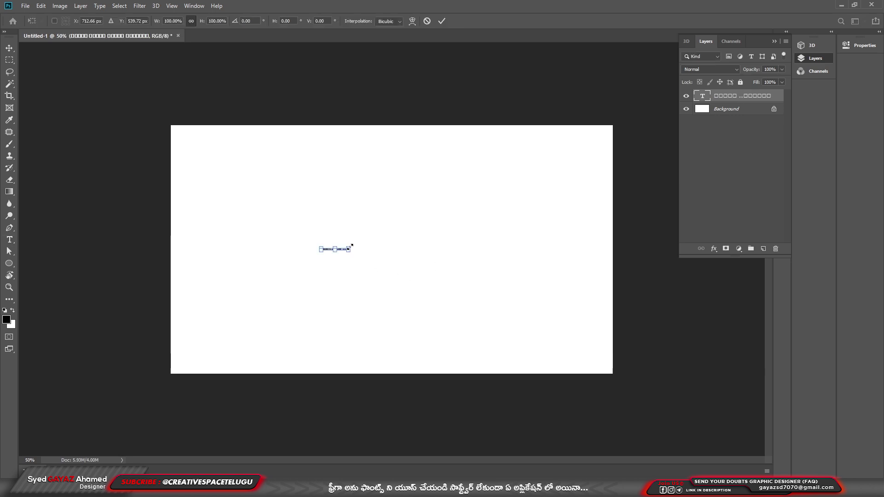
left_click_drag(352, 249, 449, 178)
key("Return")
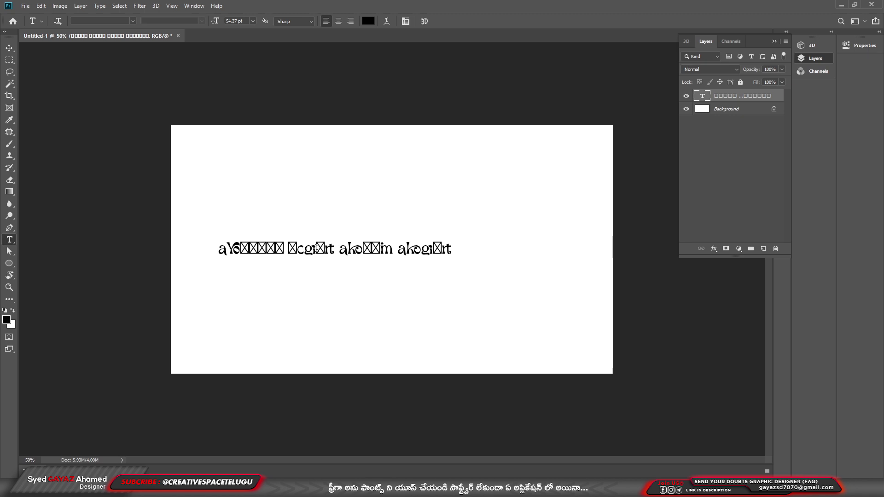
- Set the headline text to the Praveena font and reselect it for character settings
left_click(316, 249)
key("ctrl+a")
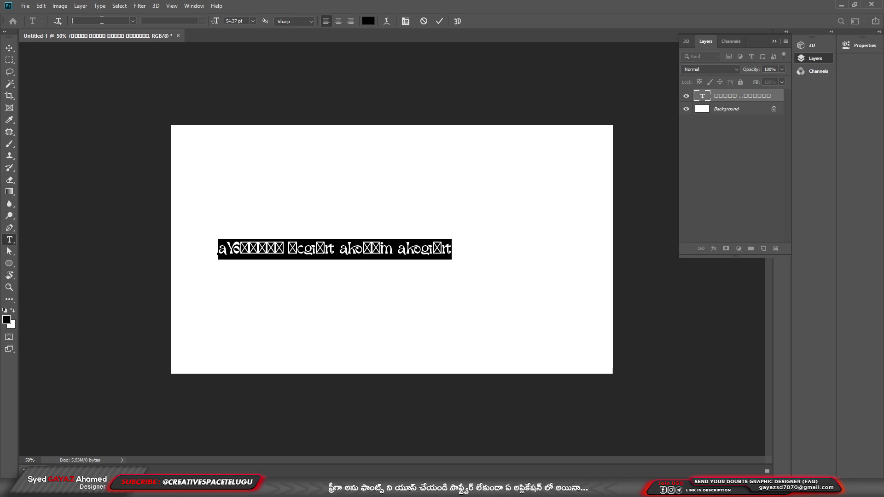
type("Praveena")
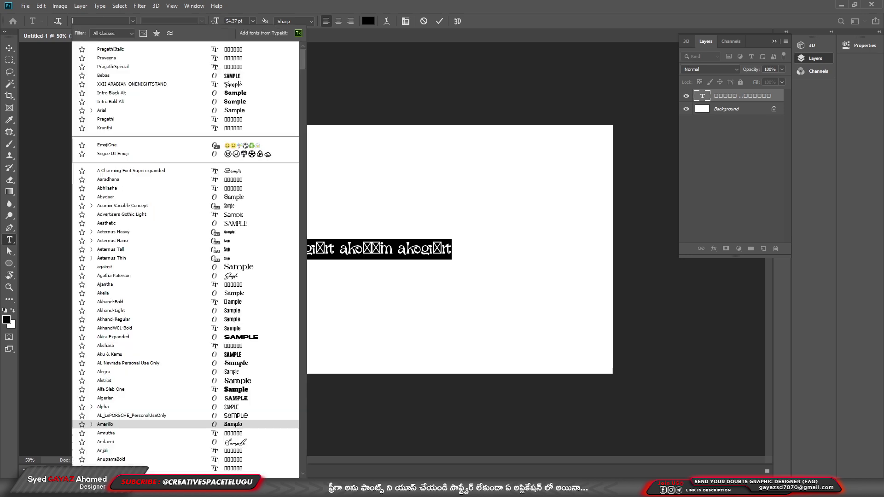
left_click(125, 46)
key("ctrl+Return")
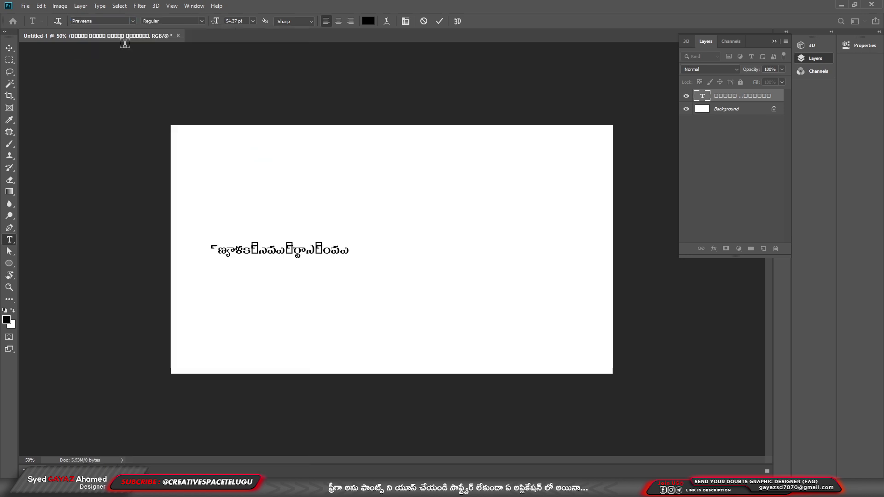
left_click(266, 240, "ctrl")
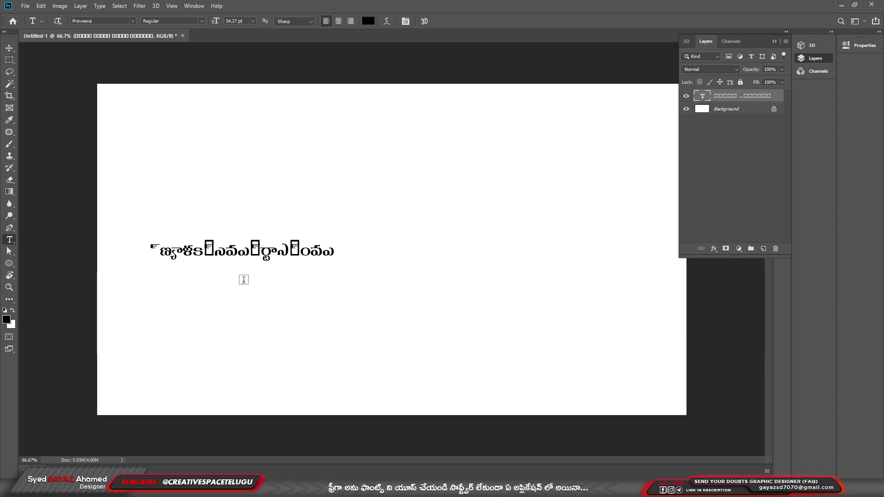
left_click(314, 262)
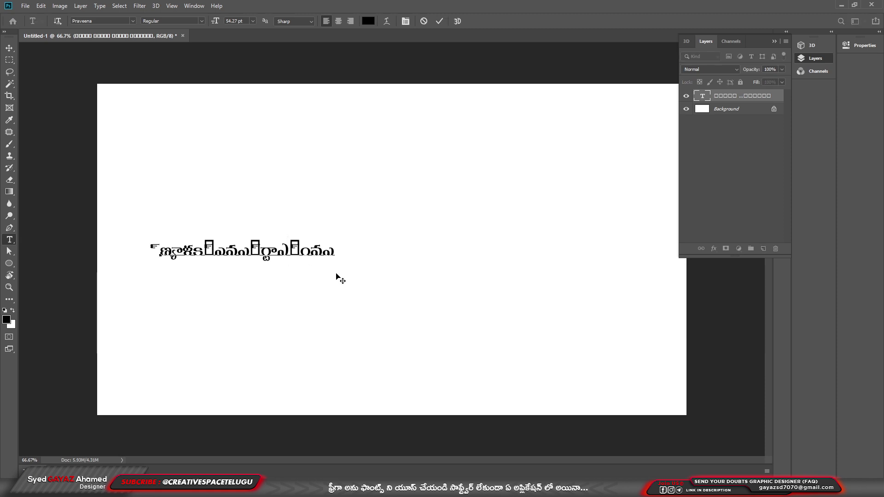
key("ctrl+a")
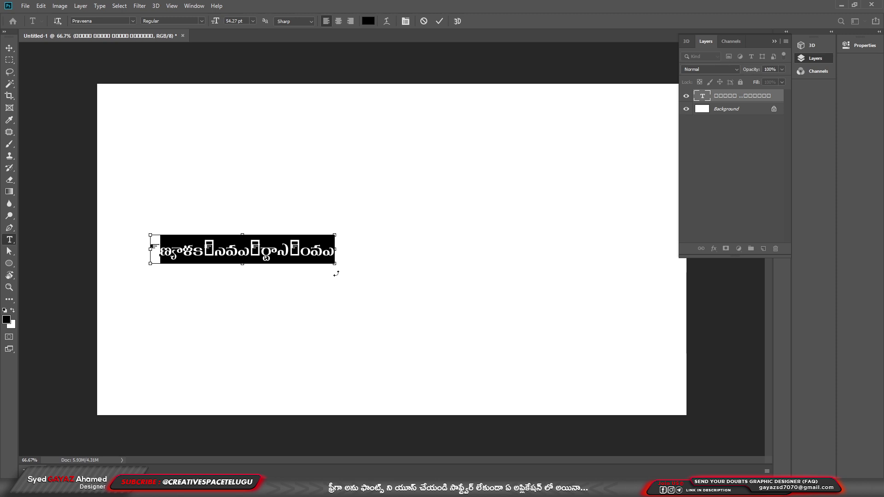
key("ctrl+t")
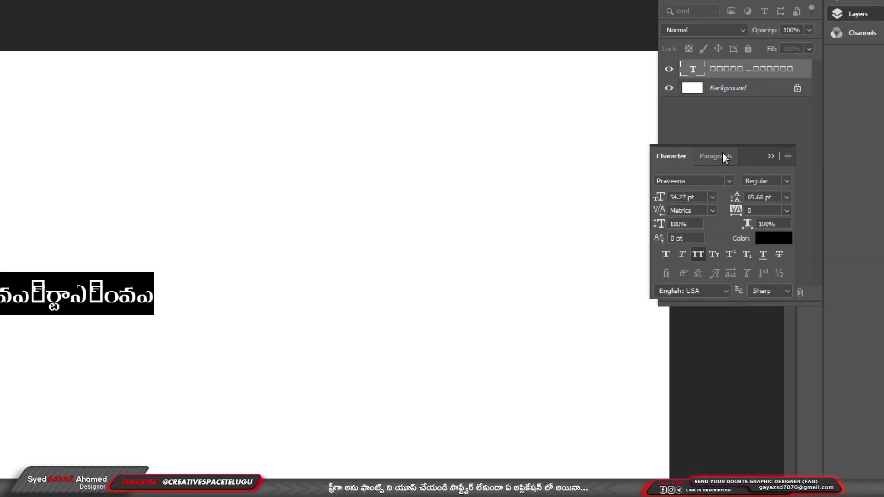
- Switch the headline to Latin and East Asian Layout in the Paragraph options
left_click(719, 155)
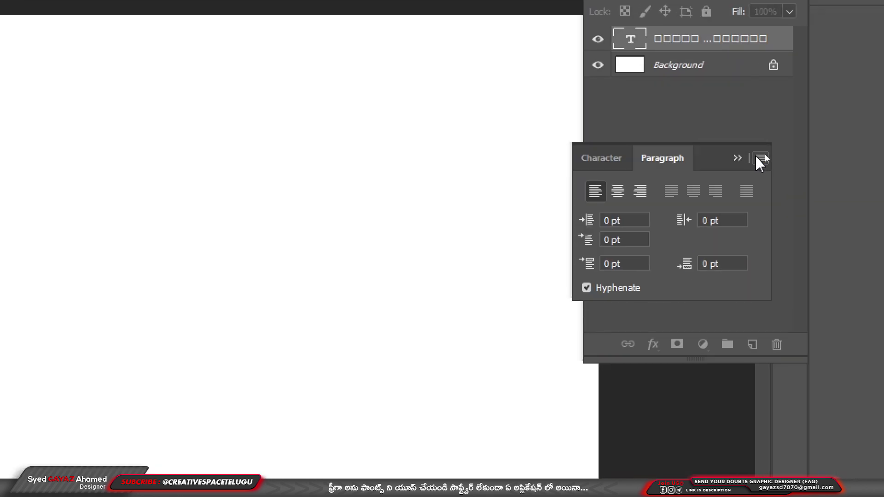
left_click(760, 158)
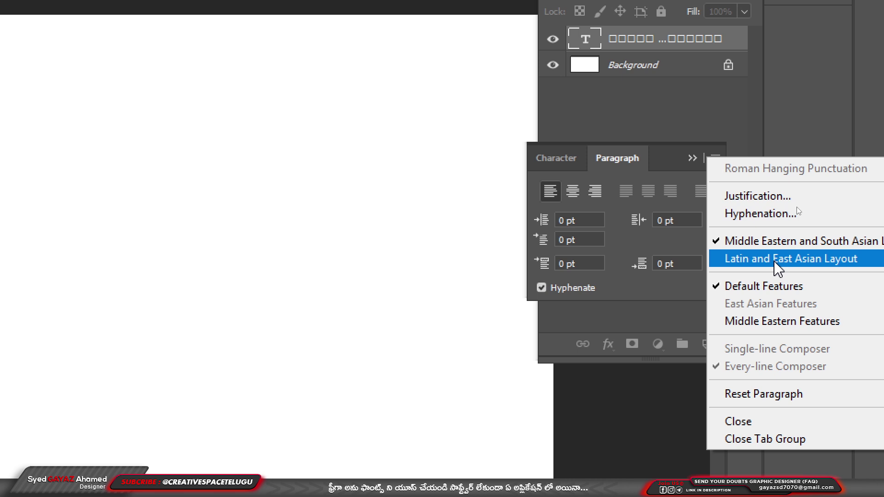
left_click(776, 262)
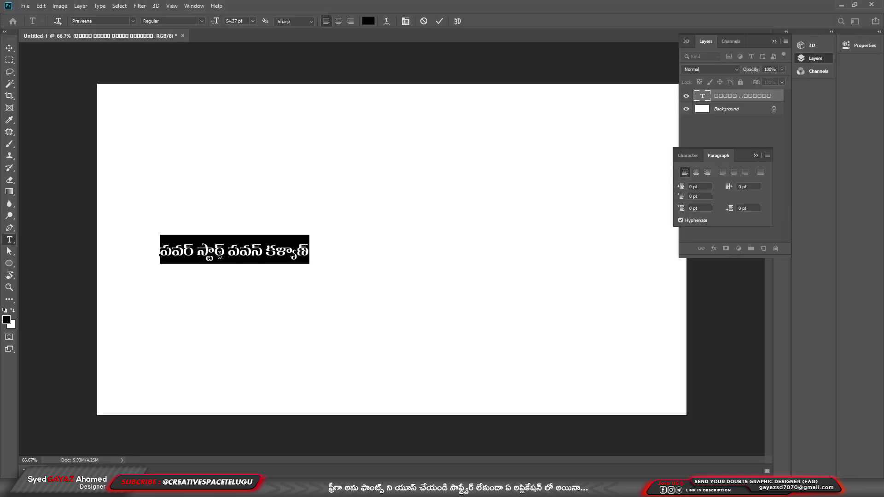
left_click(220, 254)
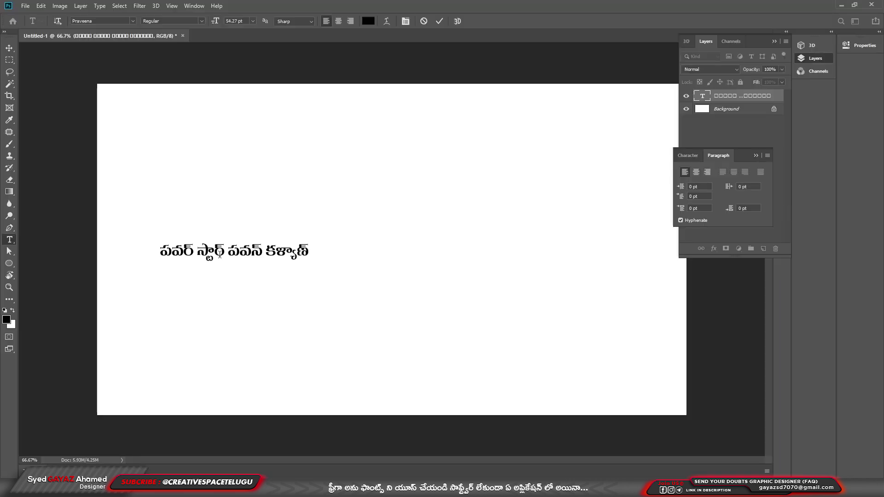
key("ctrl+Return")
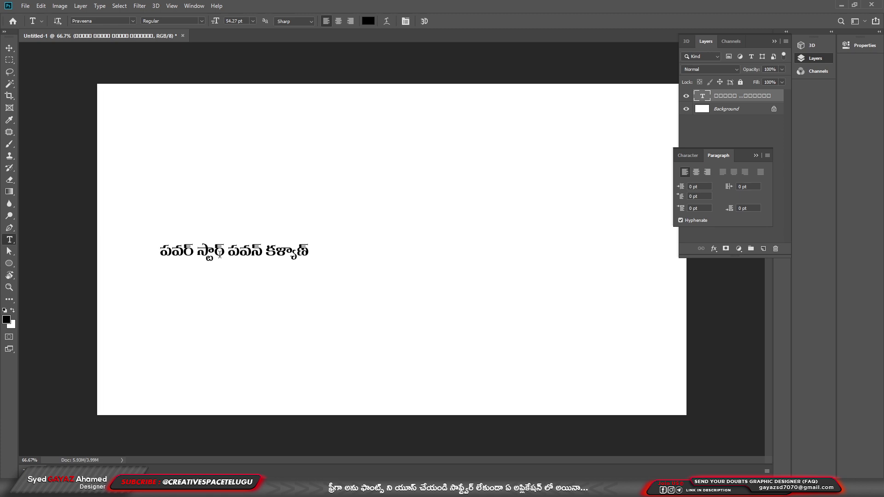
- Change the headline font to Tejafont and select the two Telugu article paragraphs
left_click(98, 20)
key("Up")
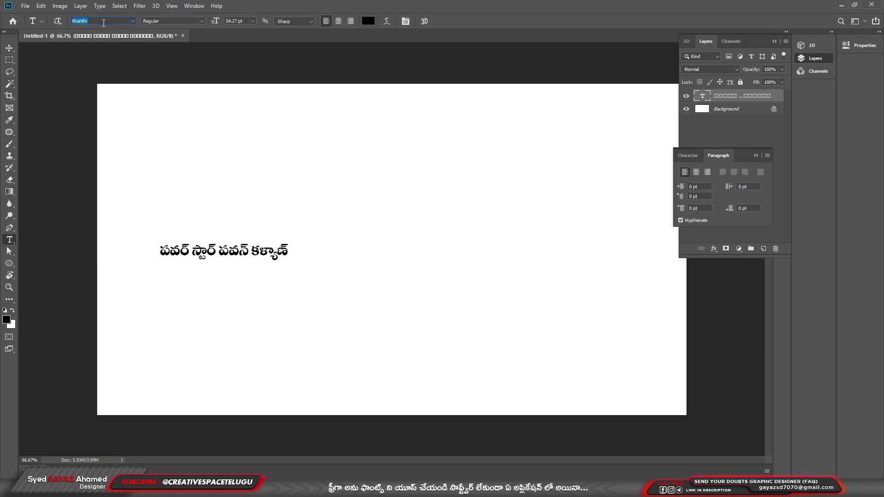
key("Down")
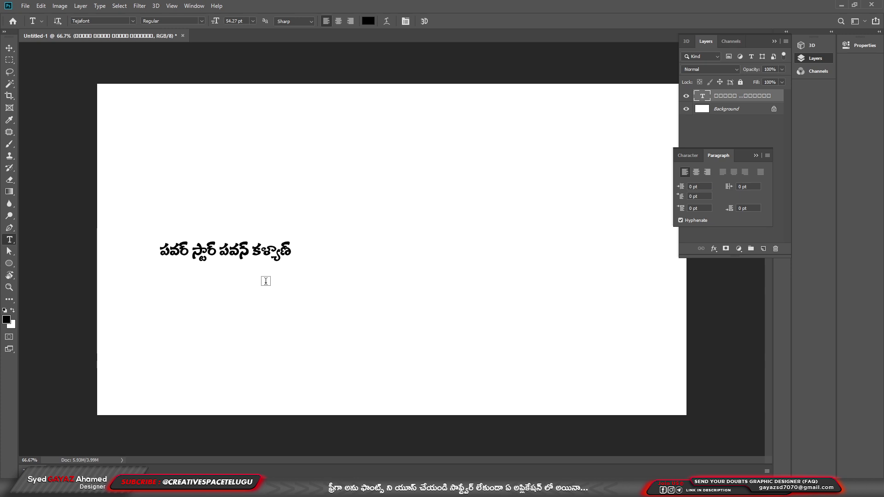
left_click(768, 156)
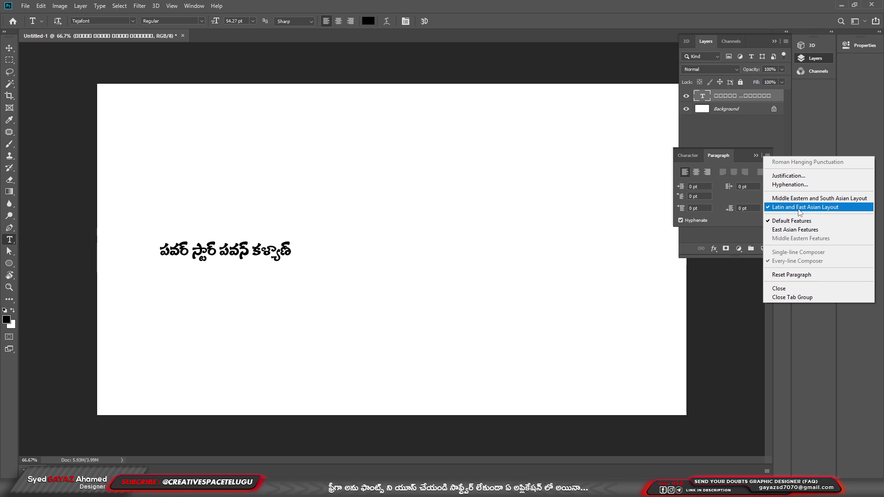
left_click(799, 208)
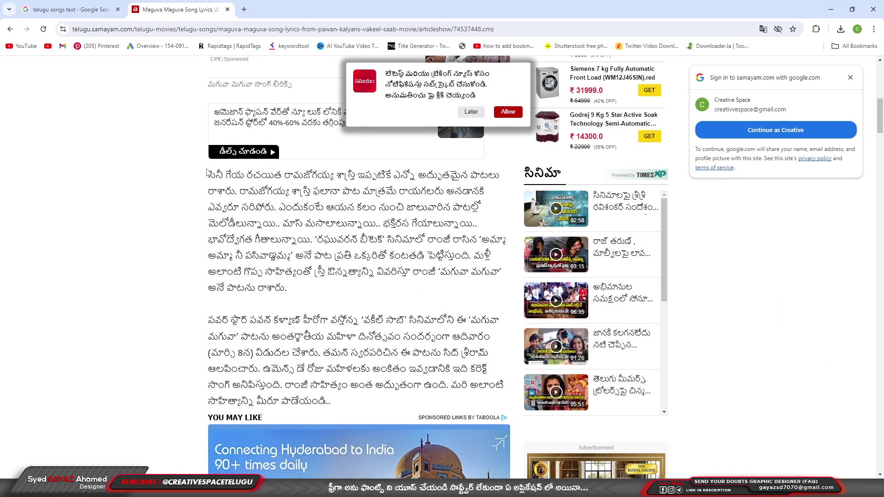
mouse_move(208, 171)
left_mouse_down()
mouse_move(348, 388)
mouse_move(340, 402)
left_mouse_up()
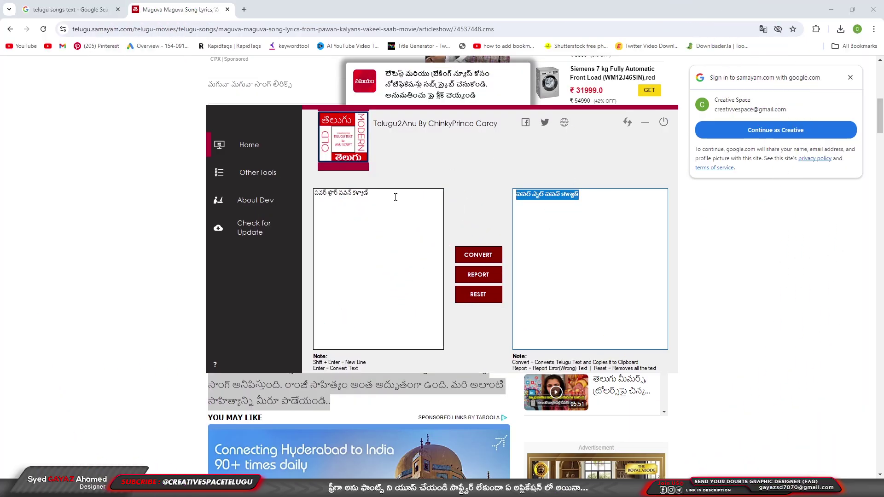
- Replace the source with the two copied paragraphs, convert them, and select the Anu-script output
left_click(395, 197)
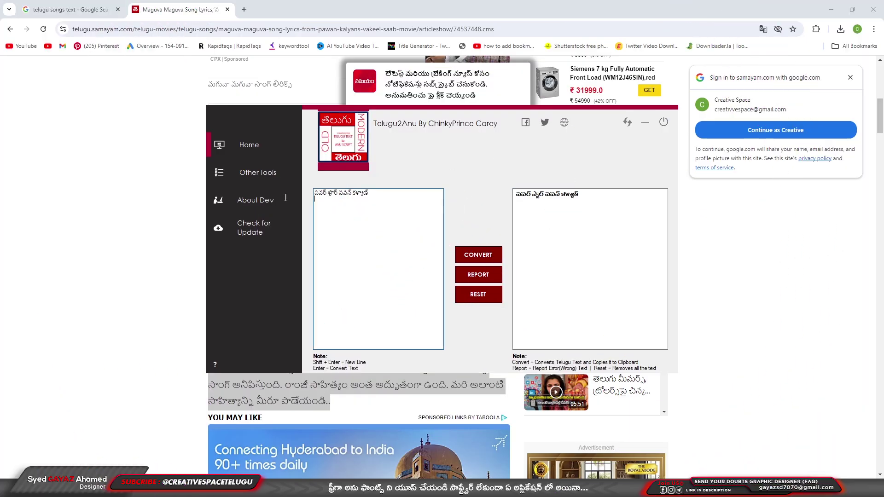
key("ctrl+a")
key("ctrl+v")
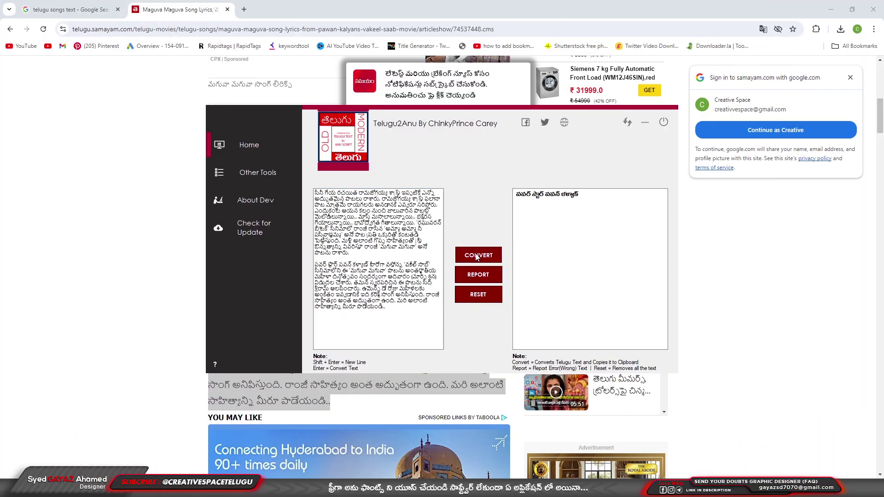
left_click(478, 255)
left_click(586, 262)
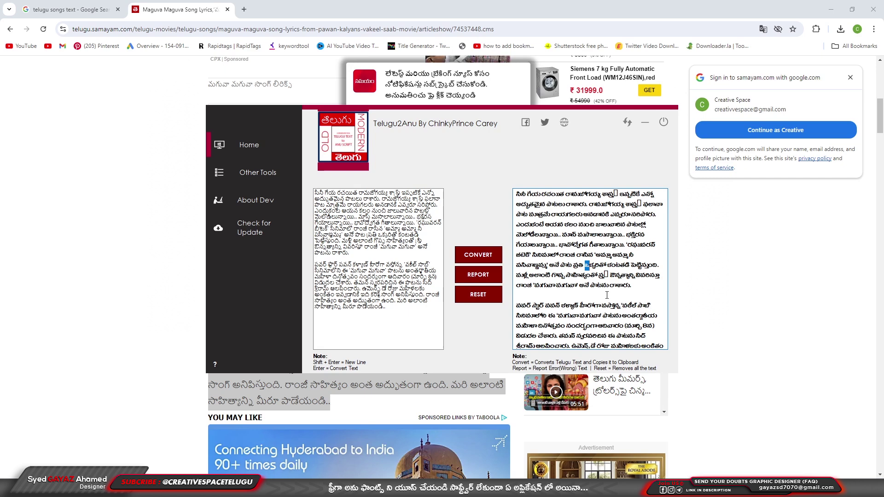
key("ctrl+a")
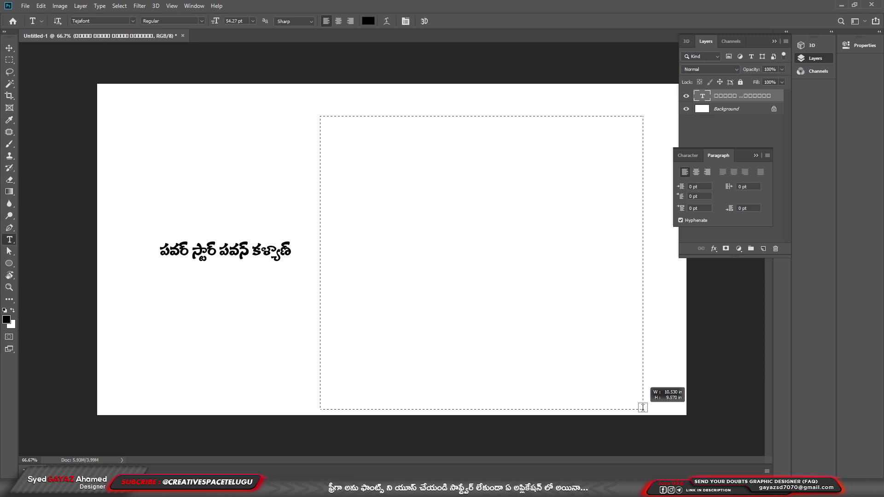
- Paste the converted paragraphs into a text box beside the headline at 50 pt, Auto leading
left_click_drag(518, 299, 644, 409)
key("ctrl+v")
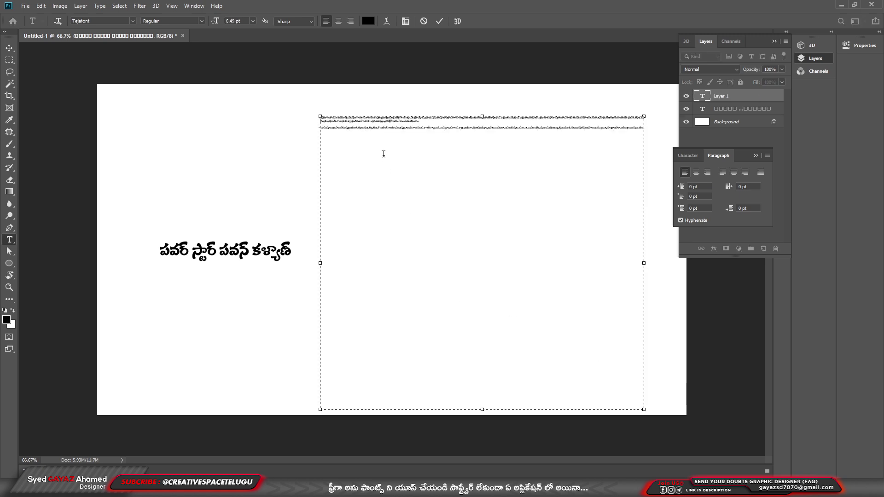
key("ctrl+a")
left_click(240, 21)
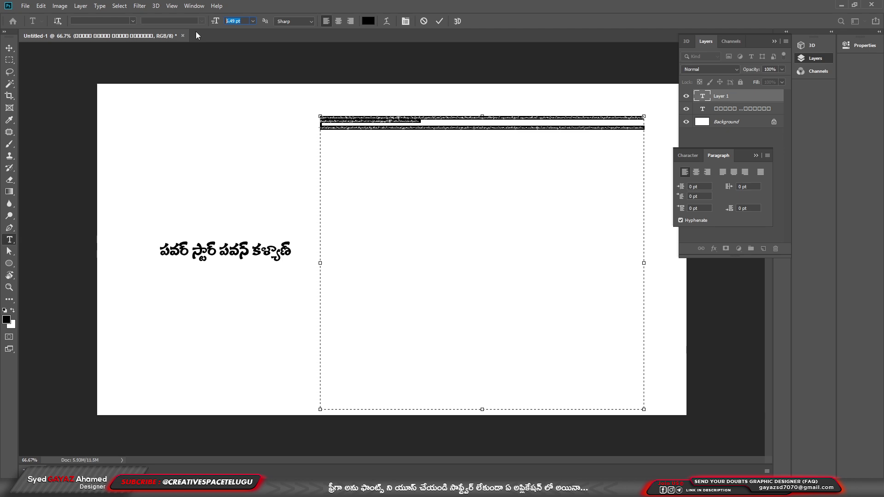
type("50")
key("Return")
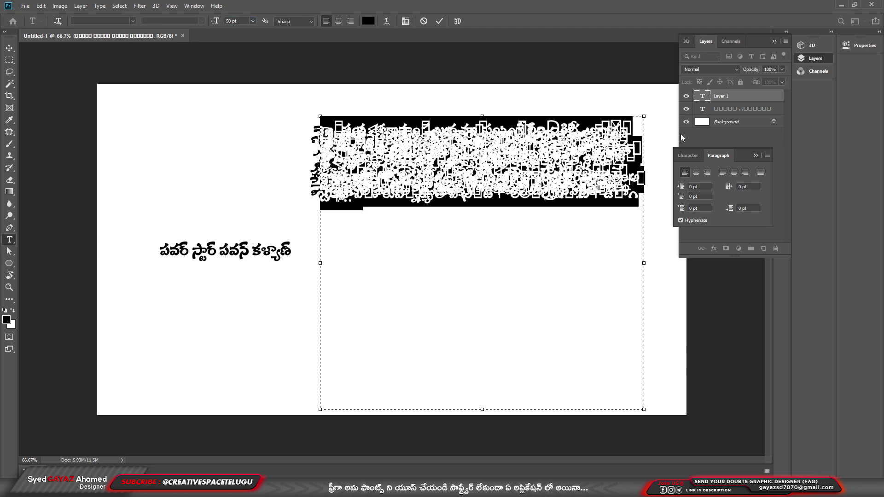
left_click(688, 155)
left_click(766, 185)
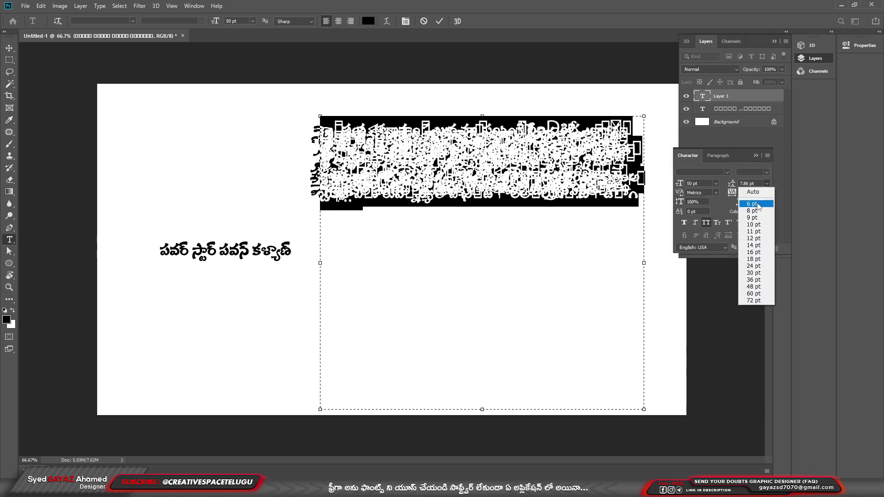
left_click(751, 192)
key("ctrl+Return")
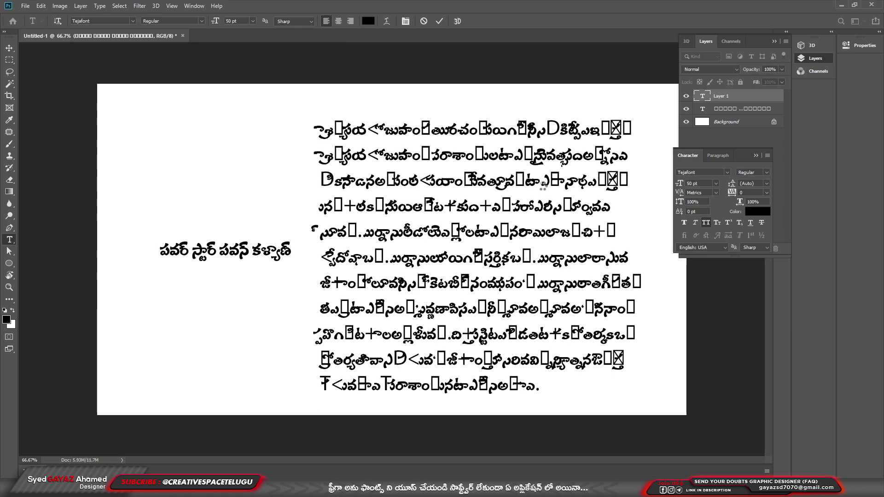
- Set the paragraph text to PragathiSpecial with Latin and East Asian Layout
left_click(528, 206)
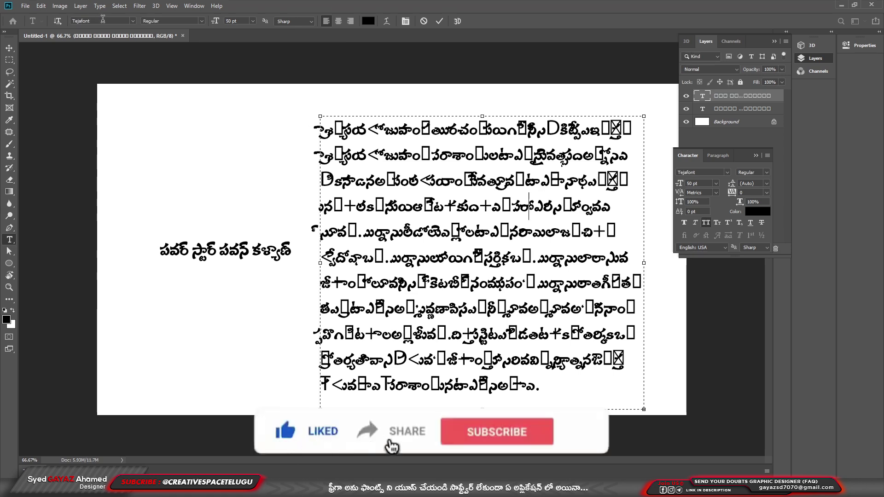
key("ctrl+a")
left_click(133, 21)
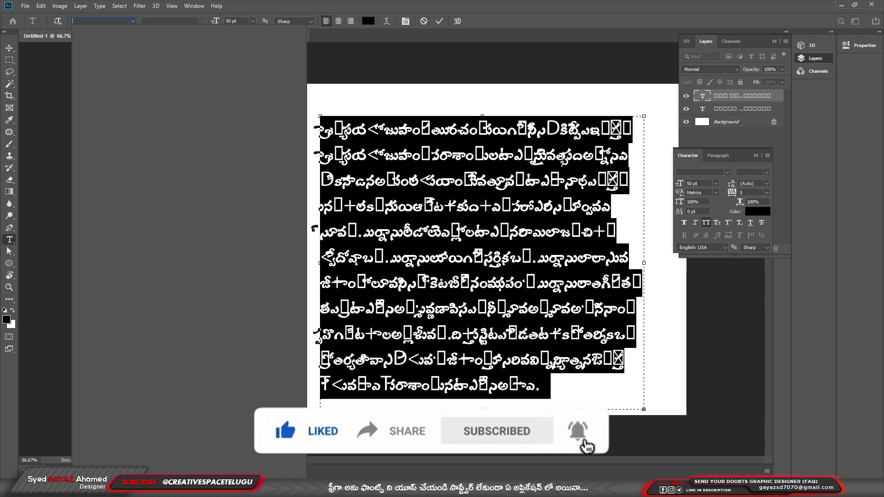
left_click(120, 77)
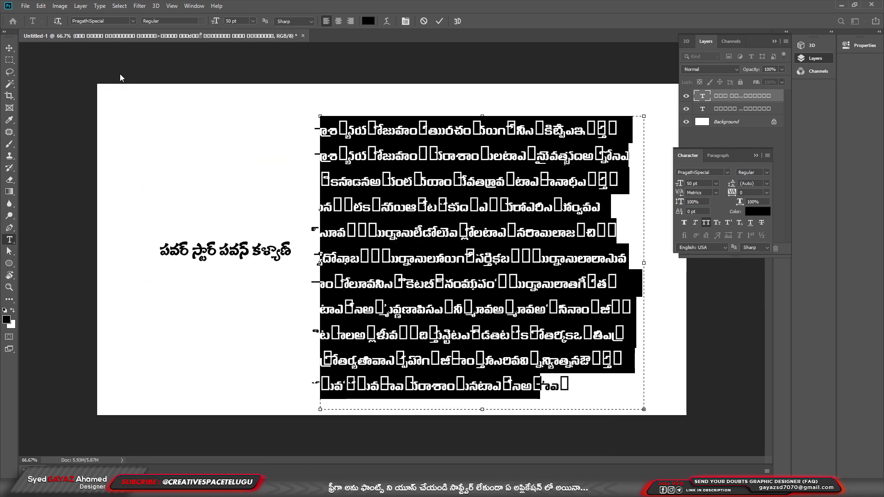
left_click(121, 77)
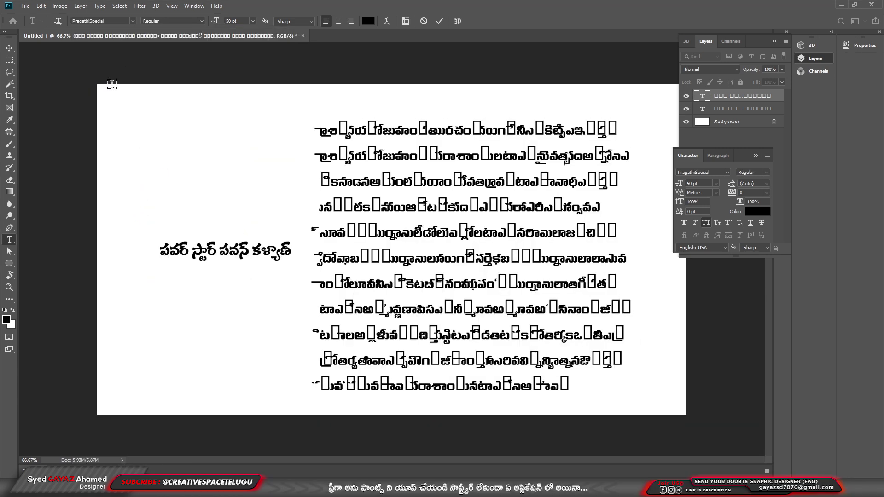
left_click(721, 156)
left_click(767, 156)
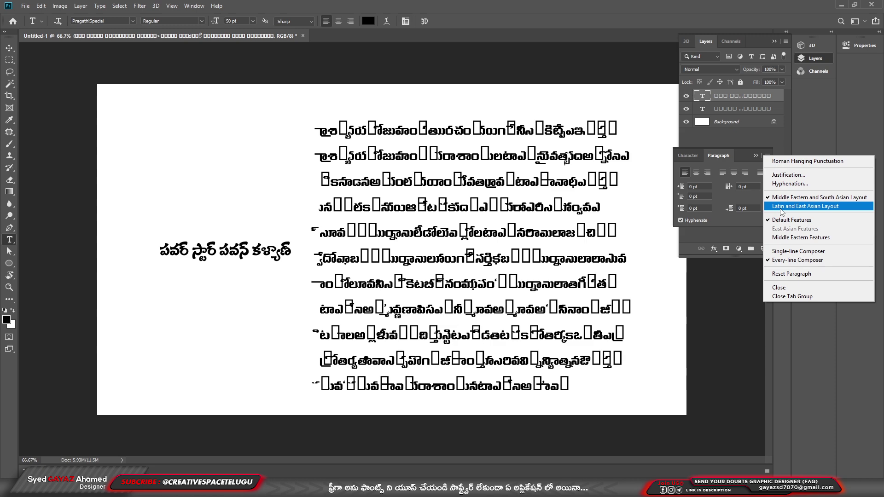
left_click(782, 208)
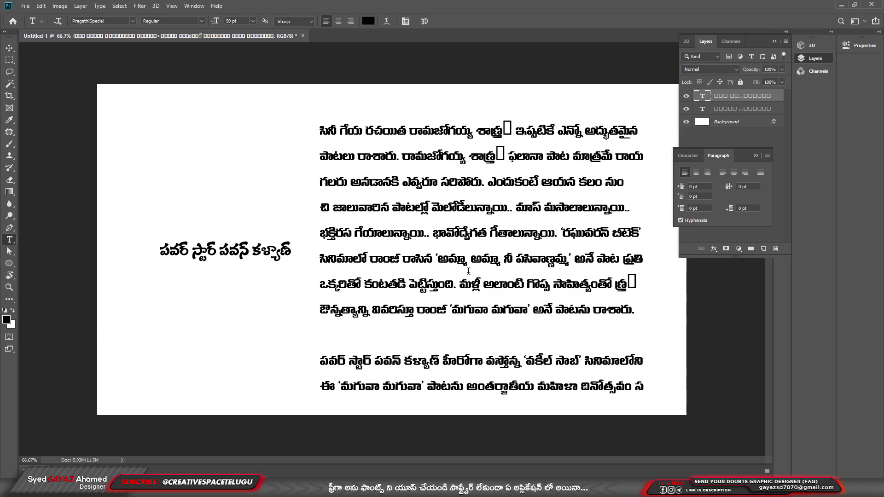
key("ctrl+plus")
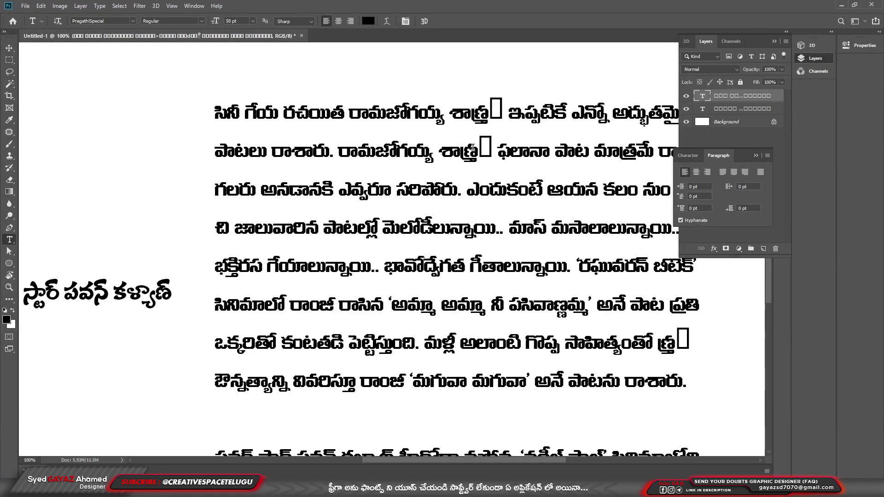
- Change the paragraph text font to PallaviBold
left_click(463, 148)
key("ctrl+a")
left_click(108, 21)
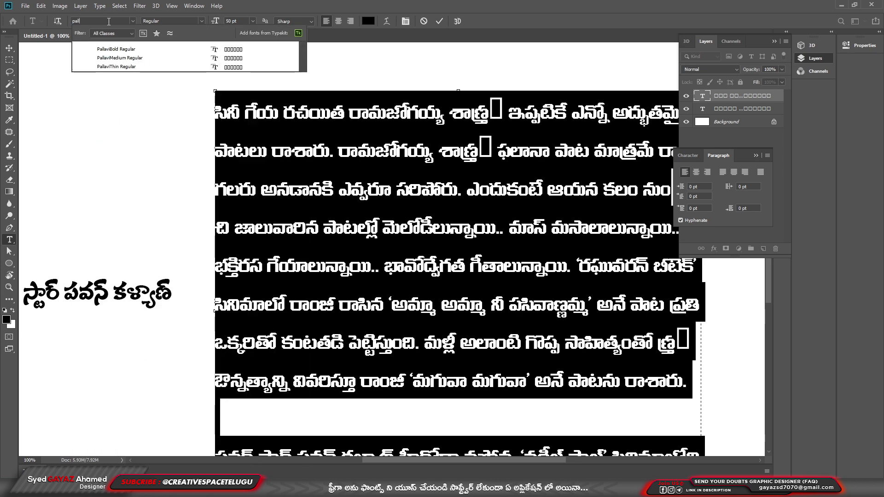
left_click(129, 63)
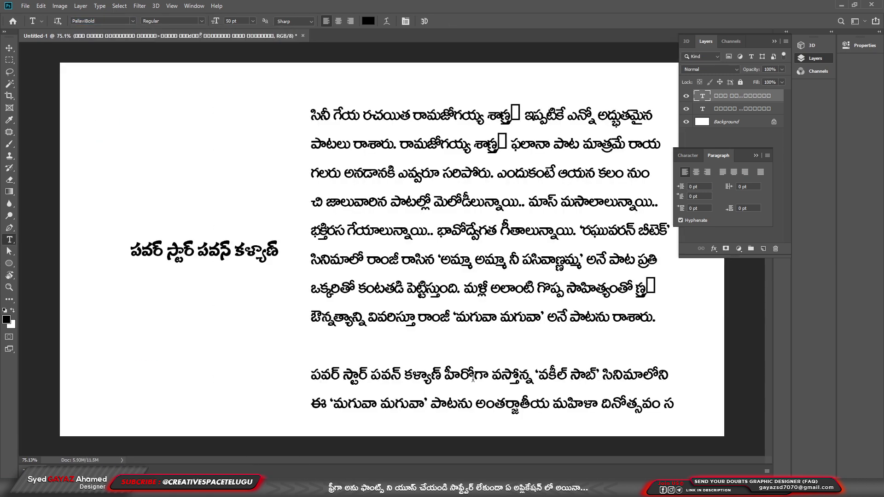
- Turn off All Caps for the whole paragraph text and commit it
left_click(497, 115)
key("ctrl+a")
key("ctrl+t")
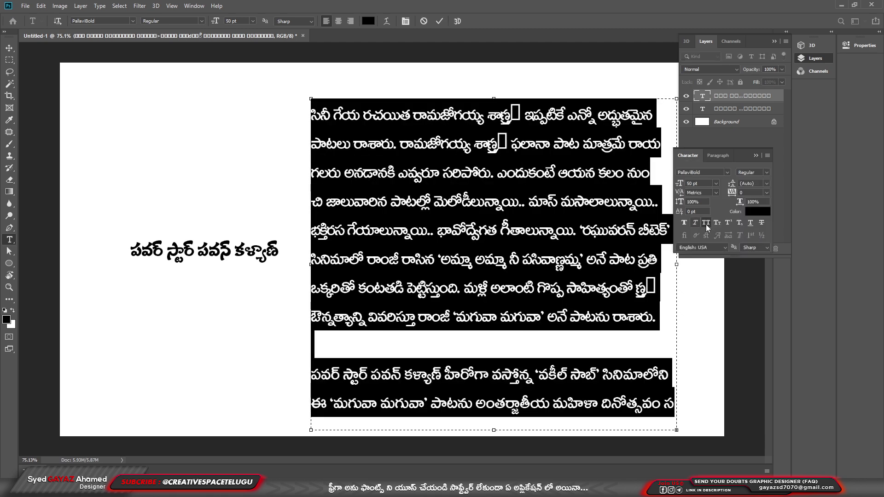
left_click(710, 222)
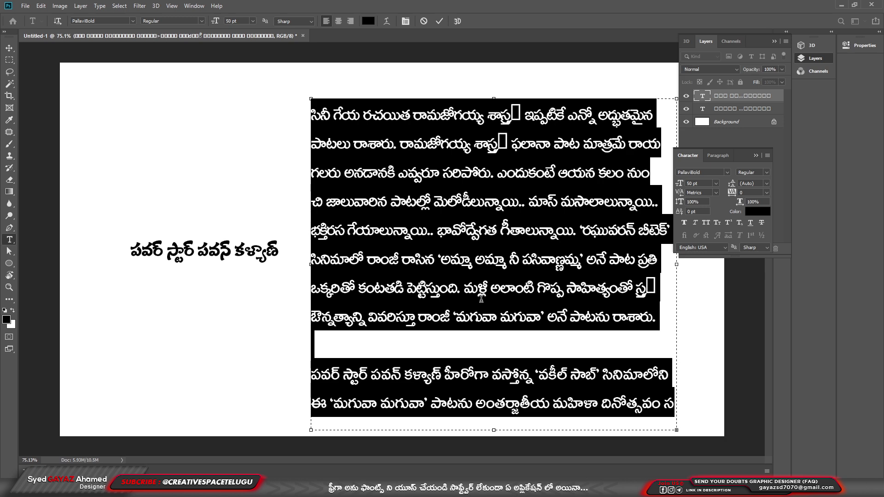
key("ctrl+Return")
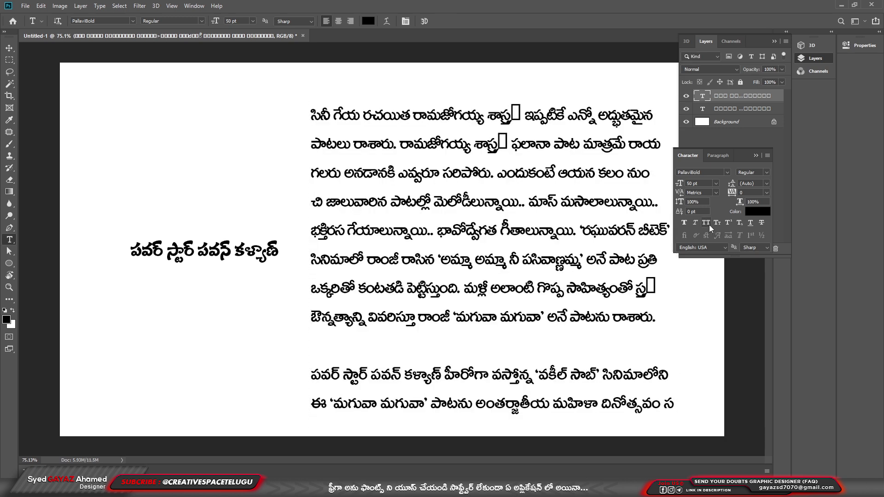
left_click(634, 287)
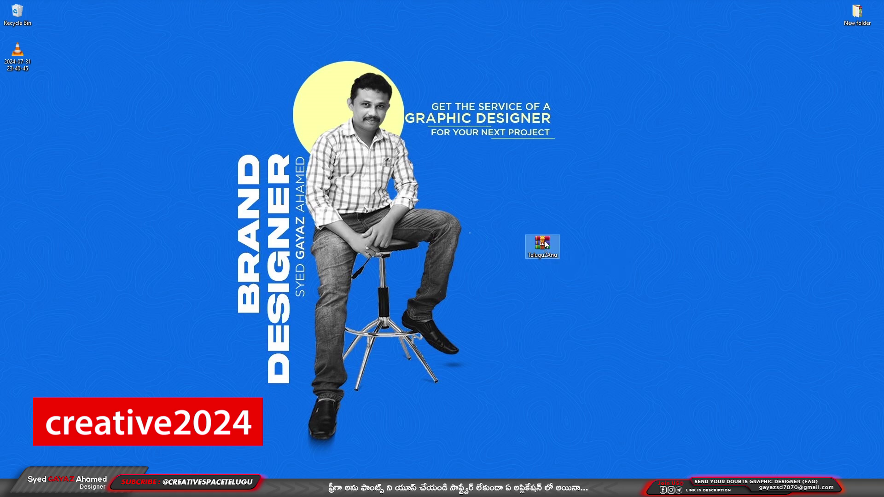
- Extract the Telugu2Anu archive onto the desktop with its password and open the extracted folder
right_click(546, 245)
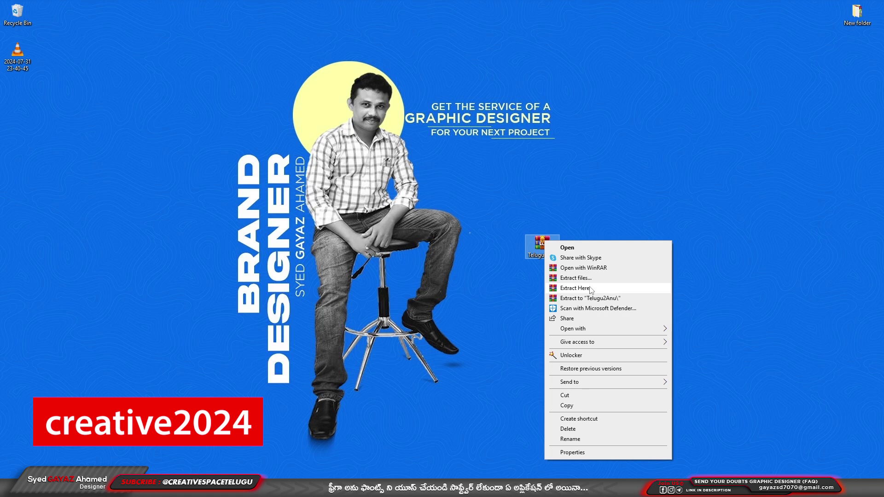
left_click(576, 288)
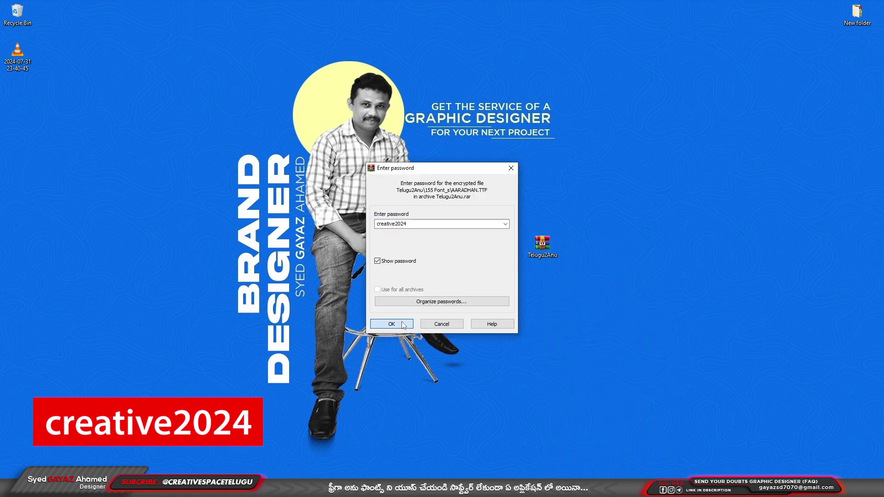
left_click(402, 322)
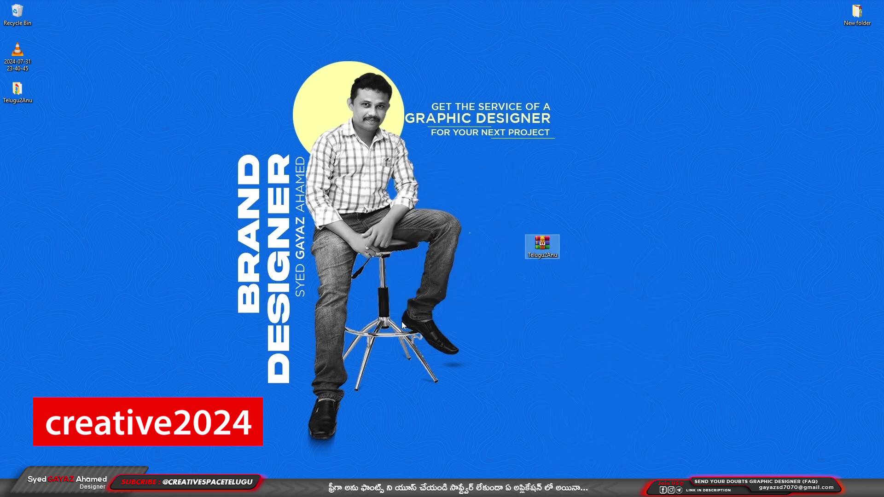
left_click(20, 94)
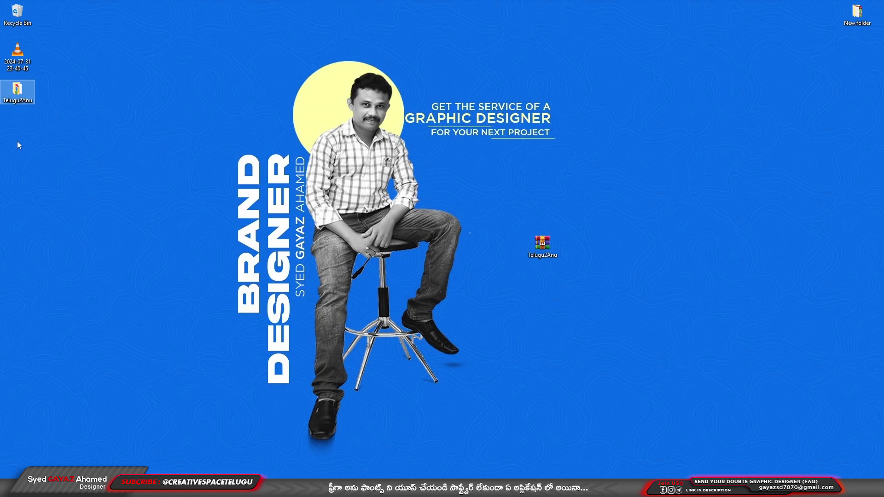
double_click(18, 91)
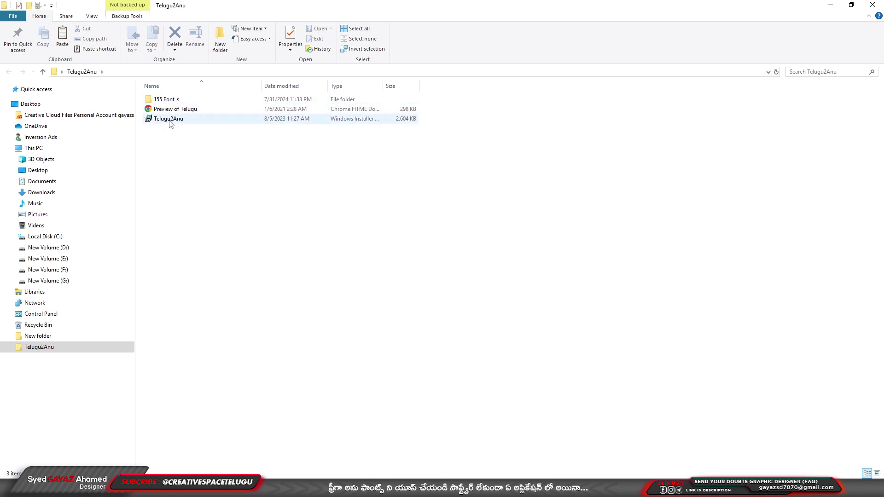
mouse_move(169, 119)
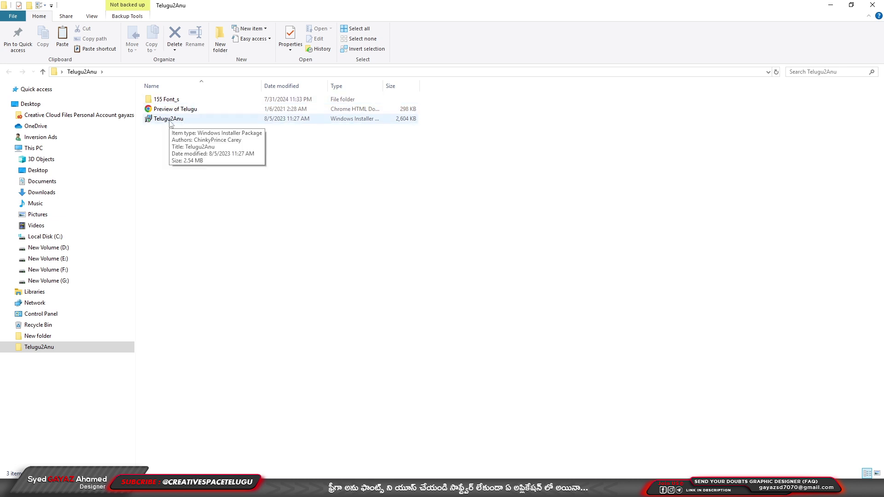
- Install Telugu2Anu using the default installation folder, granting administrator permission
double_click(170, 121)
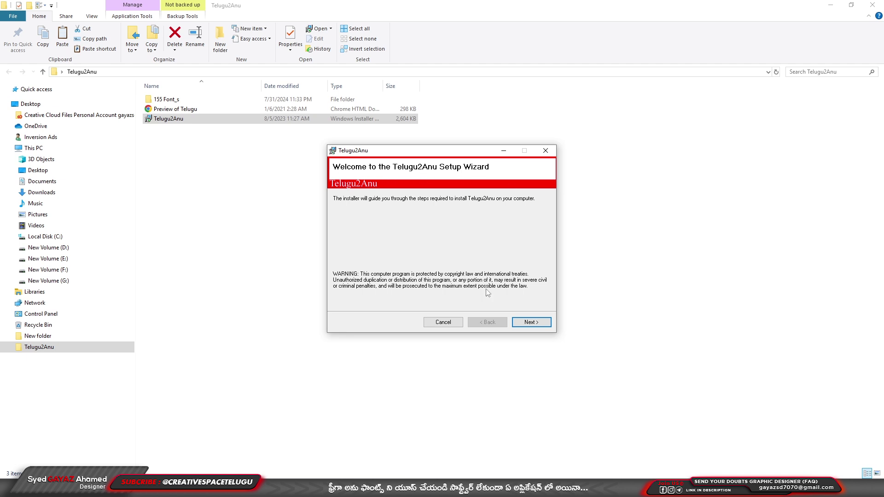
left_click(528, 323)
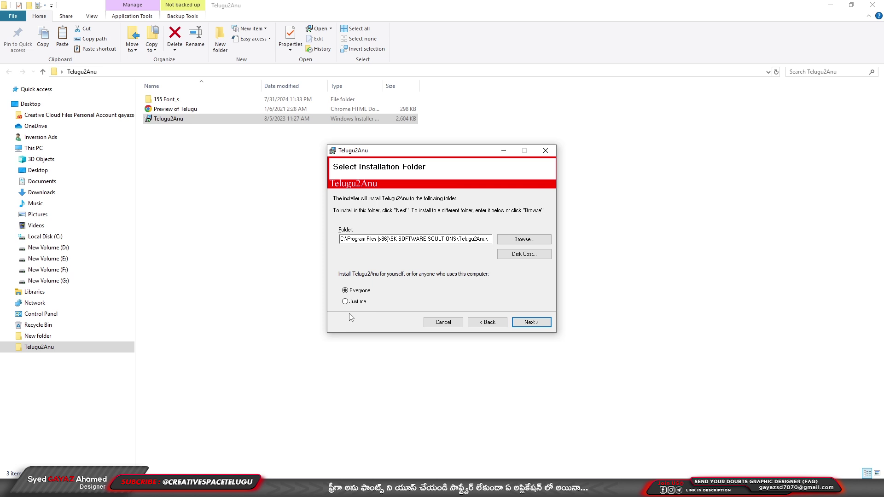
left_click(526, 324)
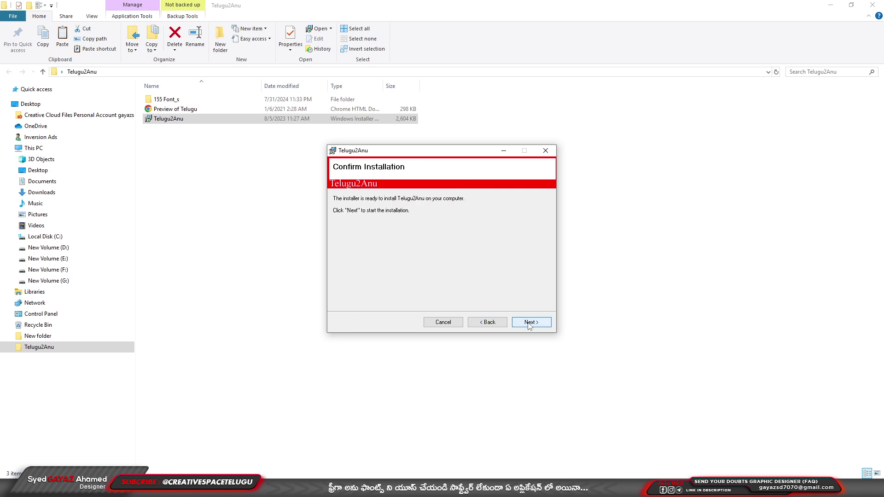
left_click(526, 324)
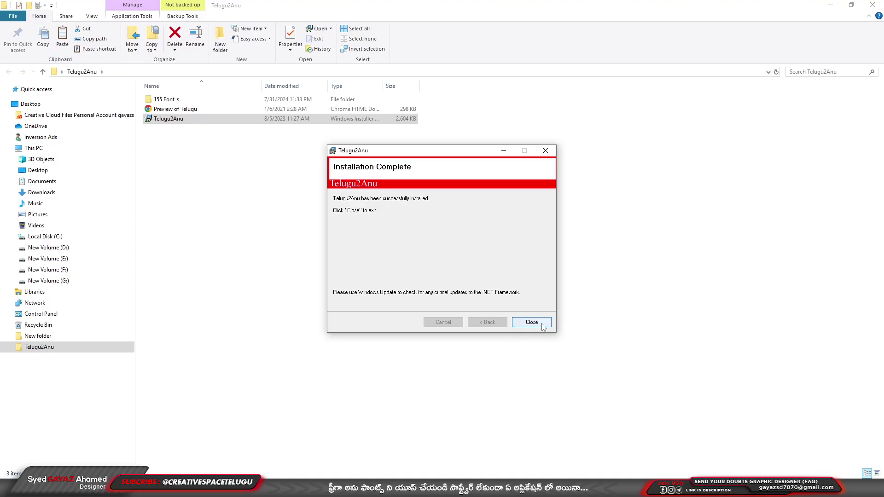
left_click(548, 323)
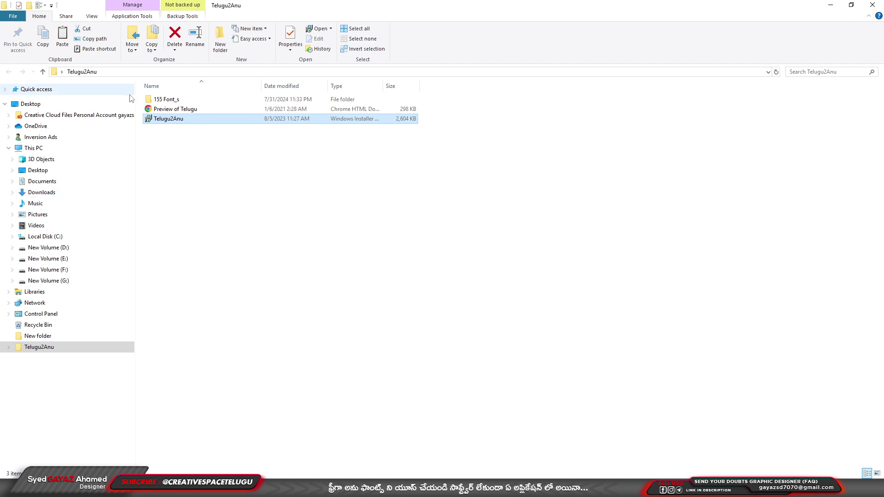
- Browse the TrueType fonts in the 155 Font_s folder and view ABHILASH's install options
left_click(201, 104)
double_click(200, 104)
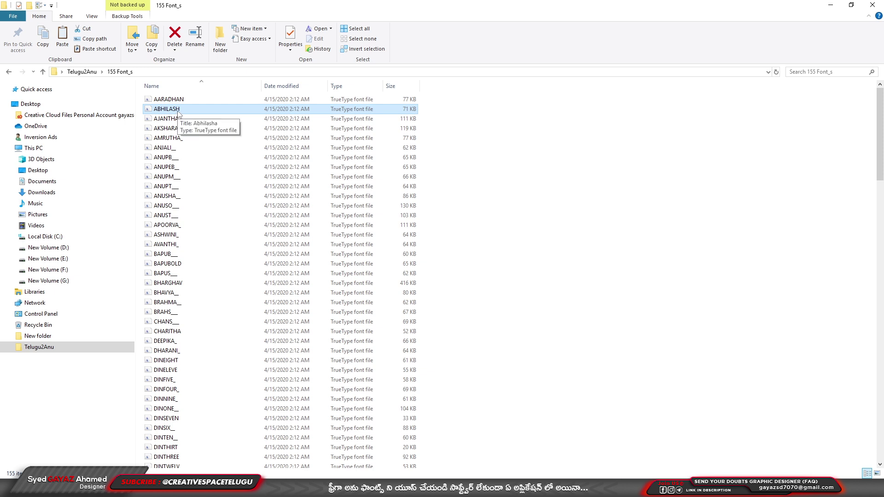
right_click(178, 110)
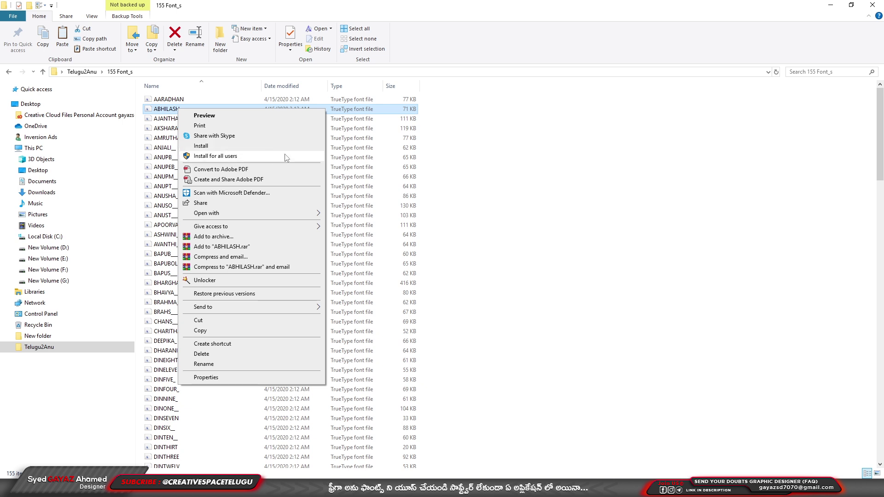
left_click(572, 157)
left_click(874, 5)
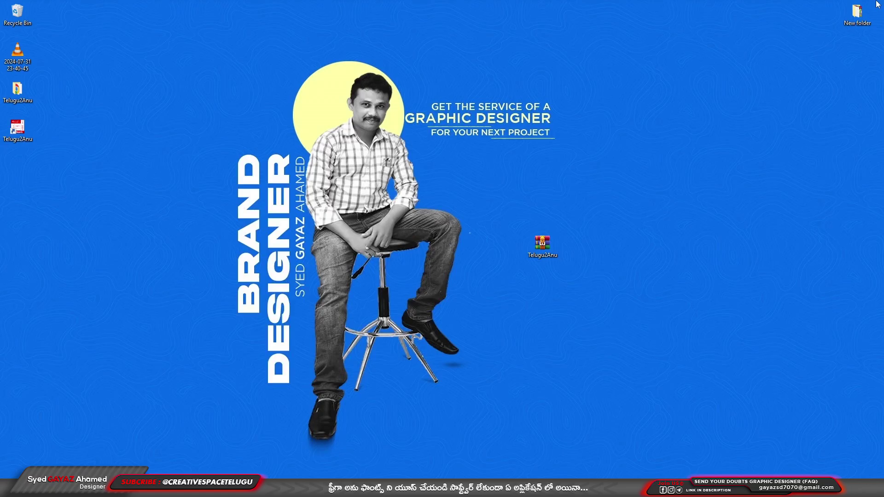
- Apply Windows Vista (Service Pack 2) mode for all users to the Telugu2Anu shortcut, then launch the troubleshooter
left_click(21, 130)
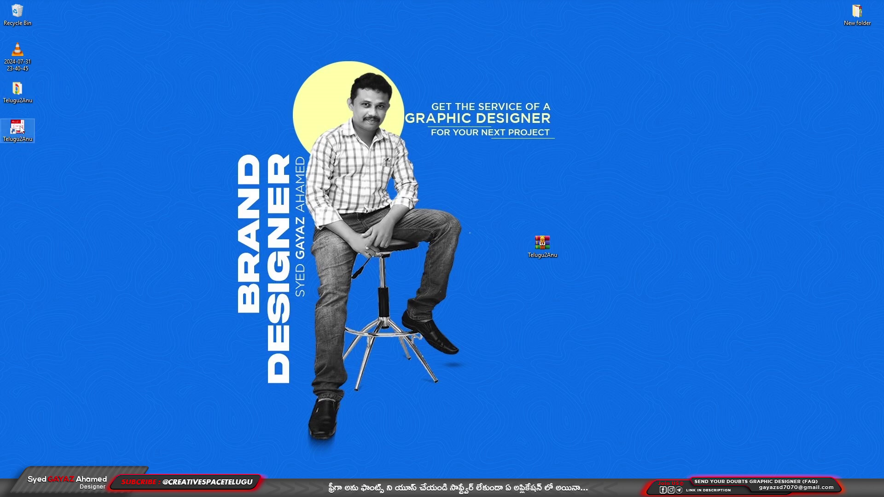
right_click(21, 130)
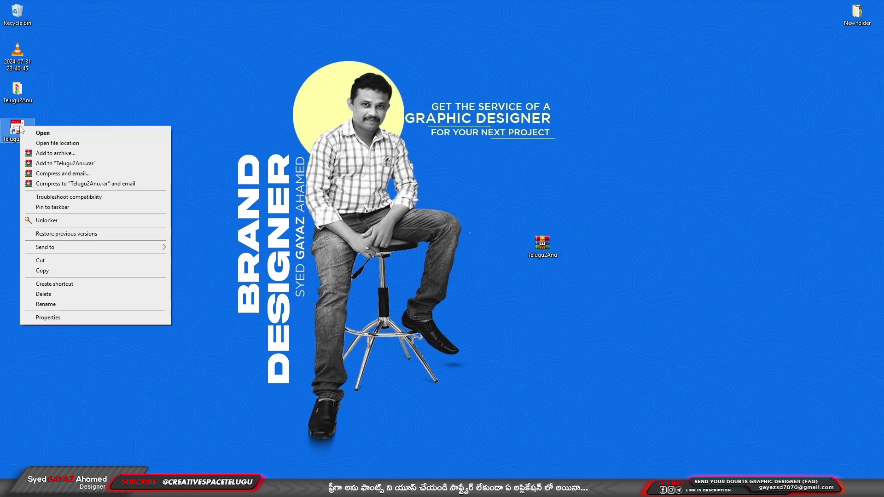
left_click(54, 317)
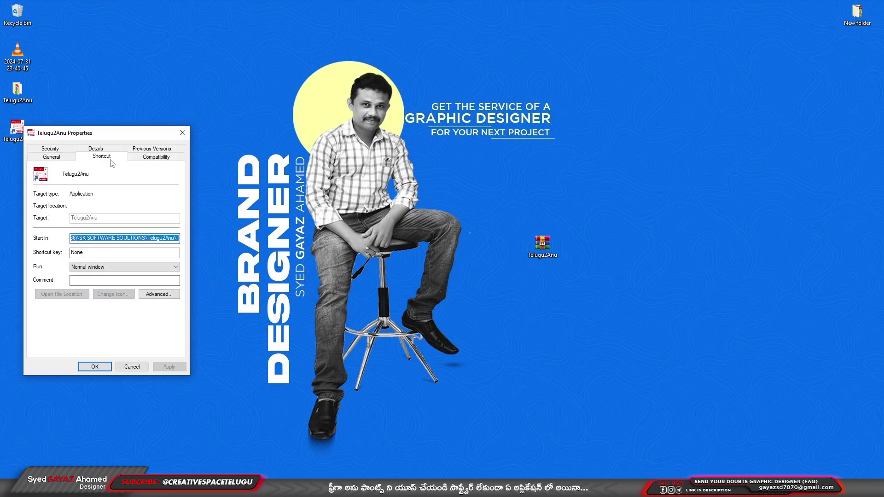
left_click(154, 159)
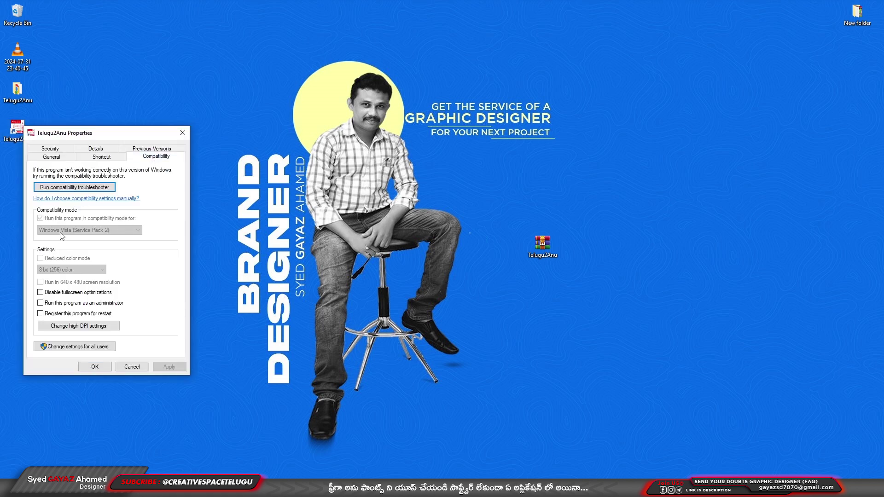
left_click(65, 346)
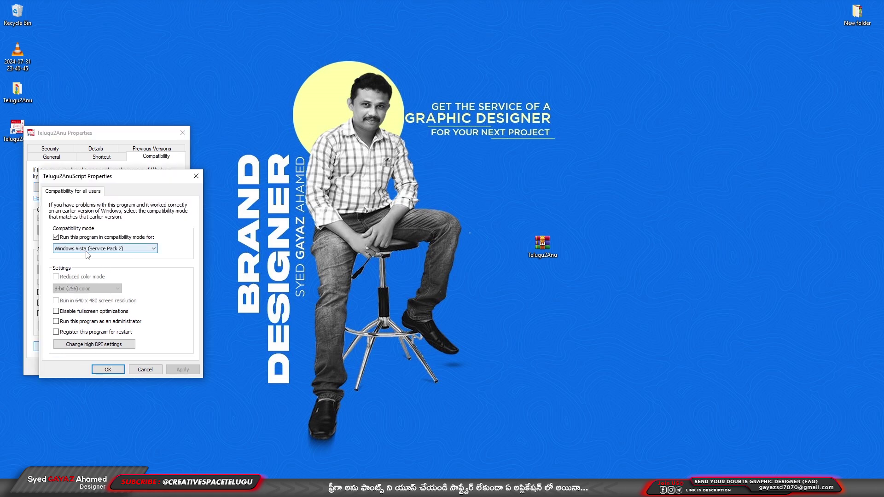
left_click(126, 251)
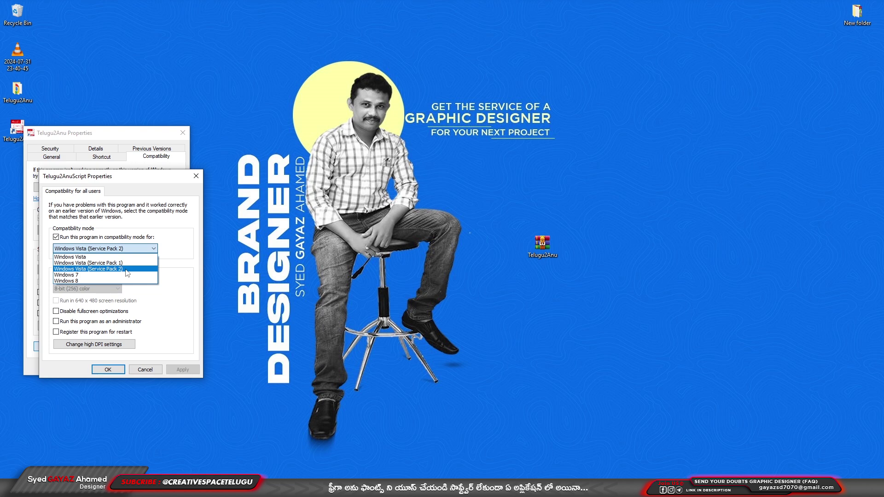
left_click(127, 269)
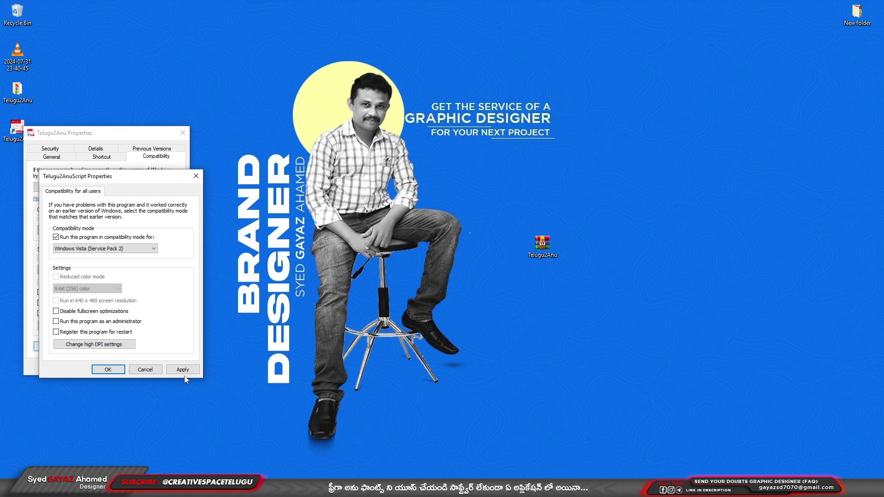
left_click(108, 370)
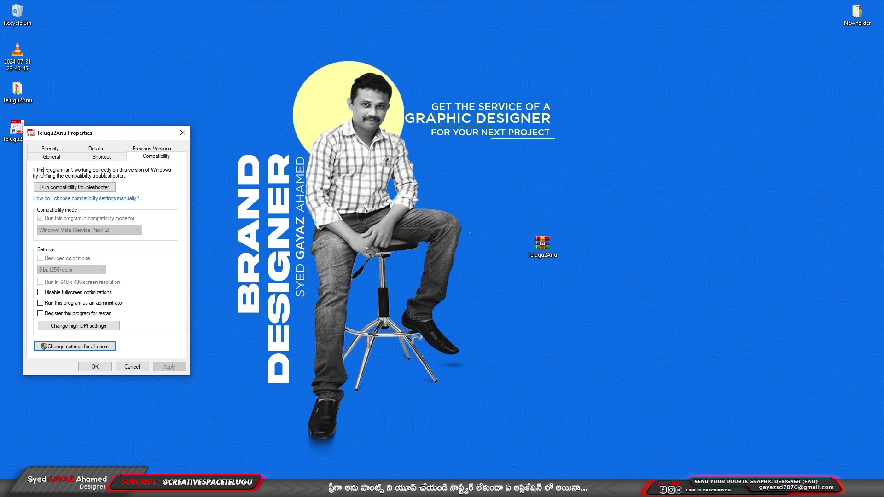
left_click(46, 187)
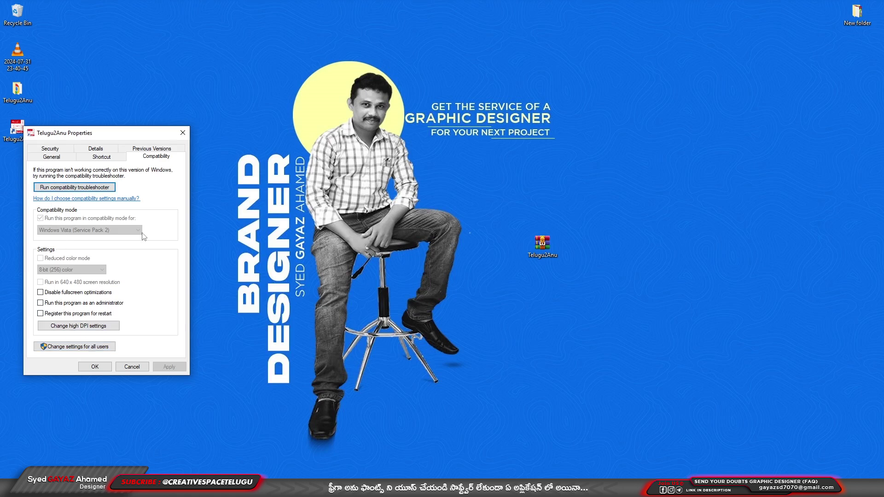
left_click(96, 189)
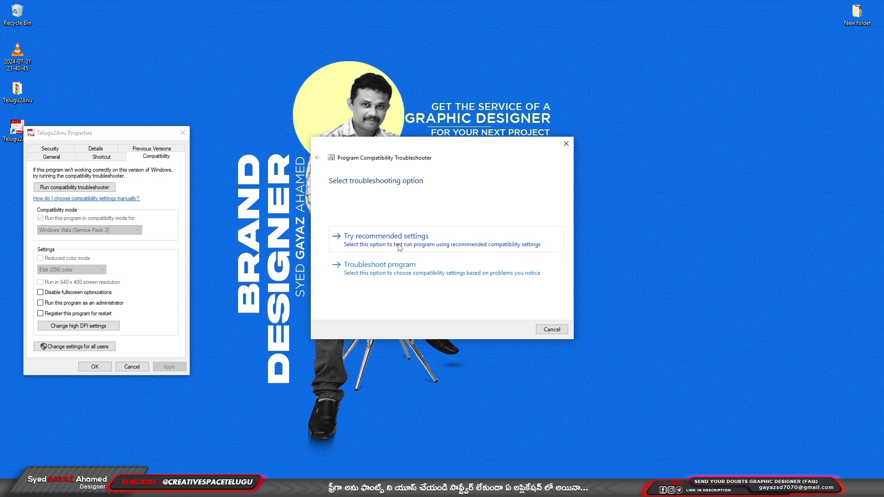
- Test Telugu2Anu with the recommended settings, bypass the .NET error and save the settings
left_click(420, 247)
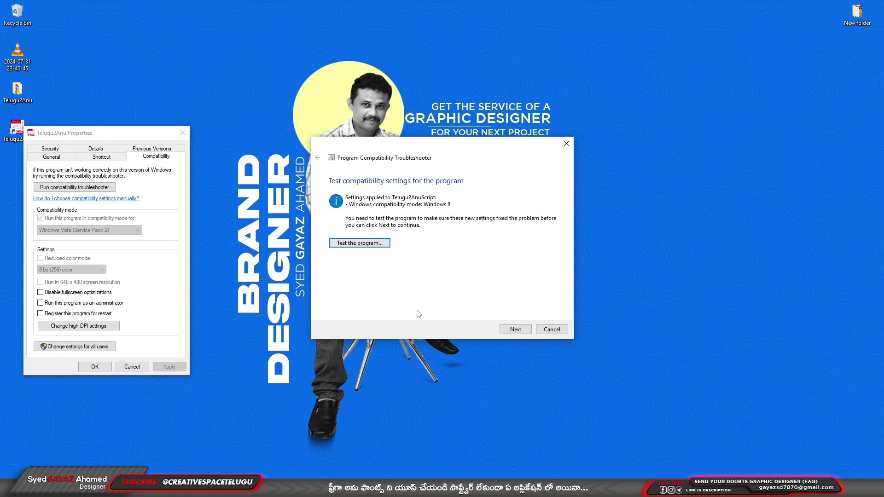
left_click(373, 247)
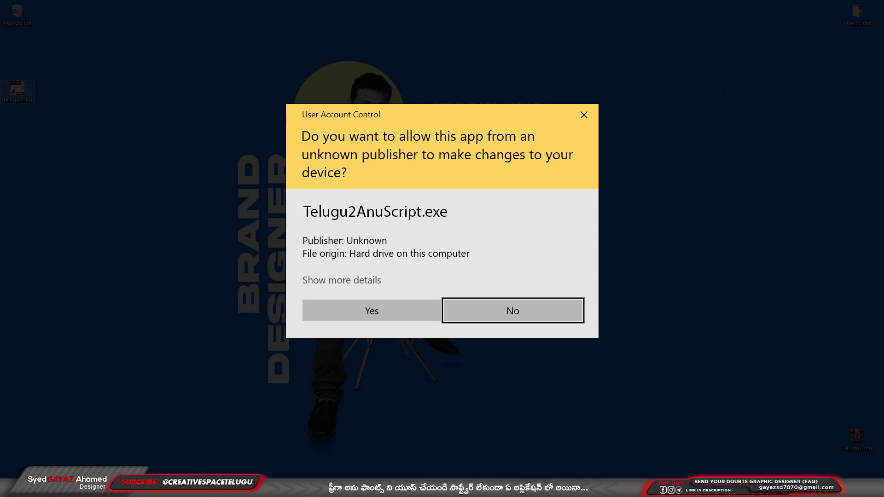
left_click(371, 311)
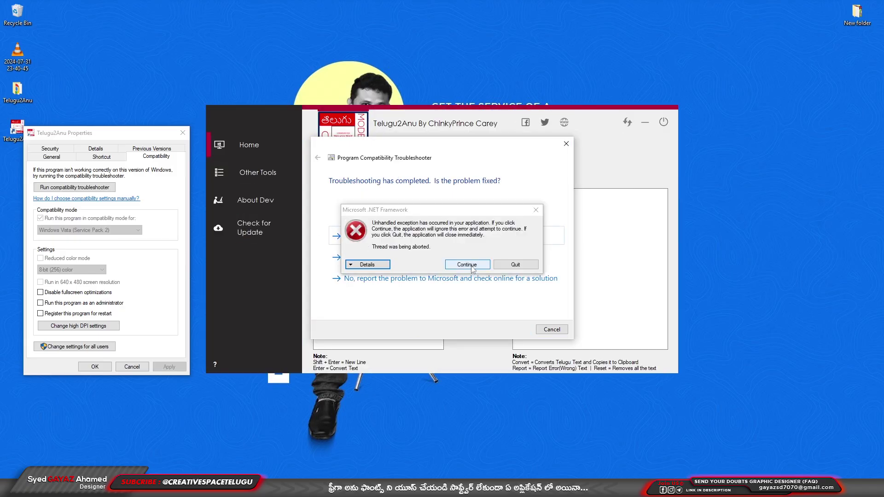
left_click(467, 265)
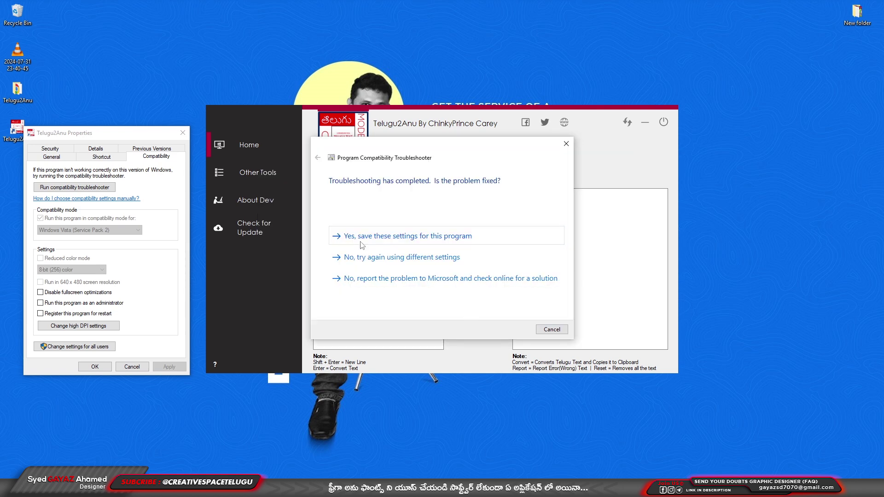
left_click(437, 242)
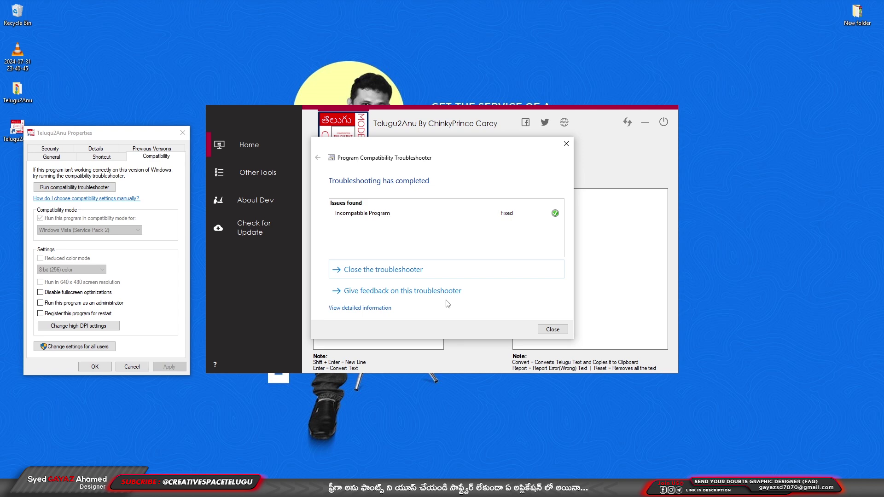
- Close the troubleshooter and the Telugu2Anu properties dialog
left_click(553, 329)
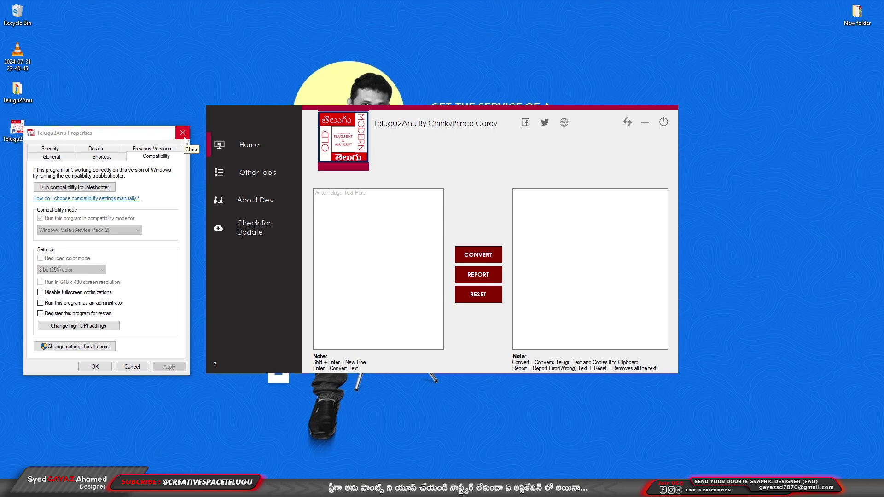
left_click(184, 138)
left_click(184, 138)
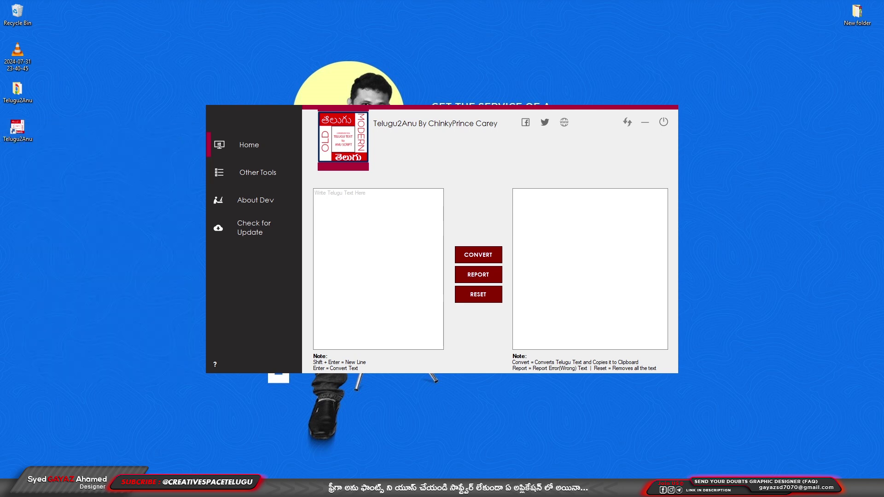
- Open the file location of Telugu2Anu's Start Menu shortcut
left_click(9, 488)
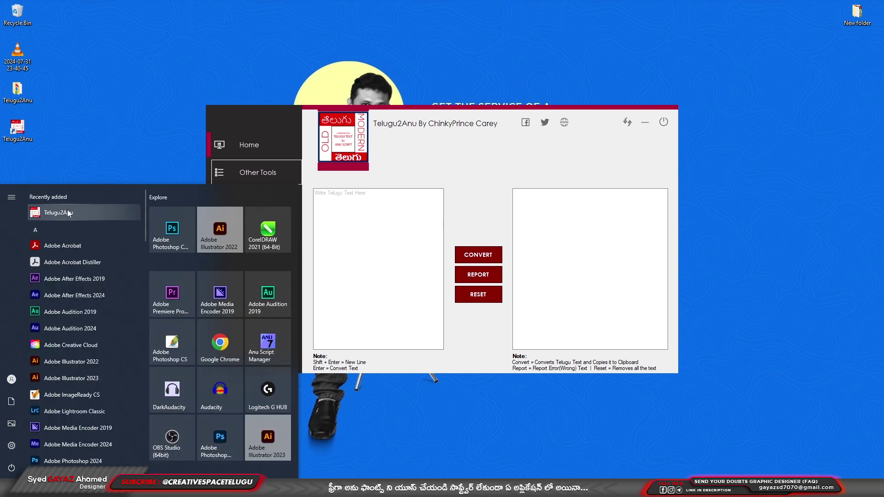
right_click(67, 209)
mouse_move(124, 234)
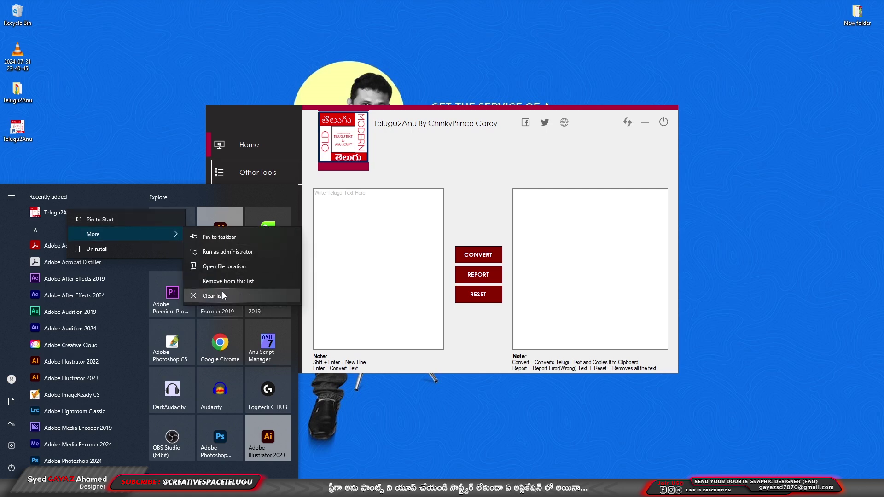
left_click(222, 267)
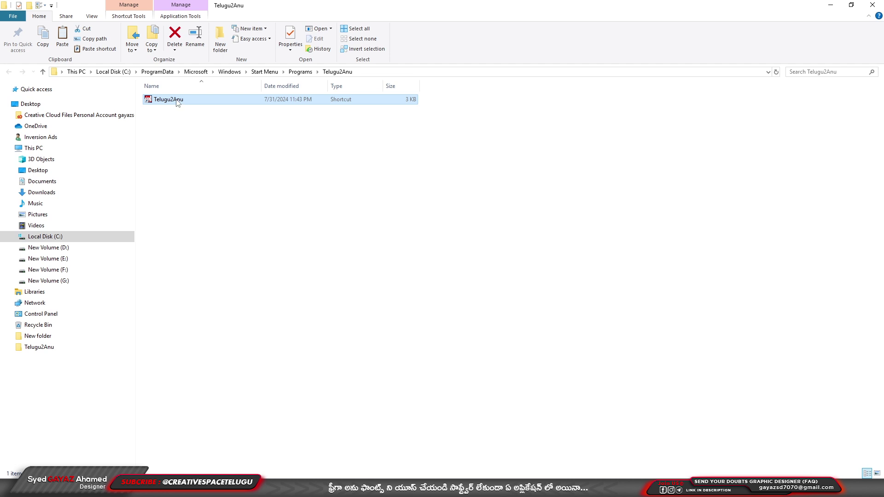
- Verify the shortcut's Windows Vista (Service Pack 2) compatibility setting and close the folder
right_click(177, 102)
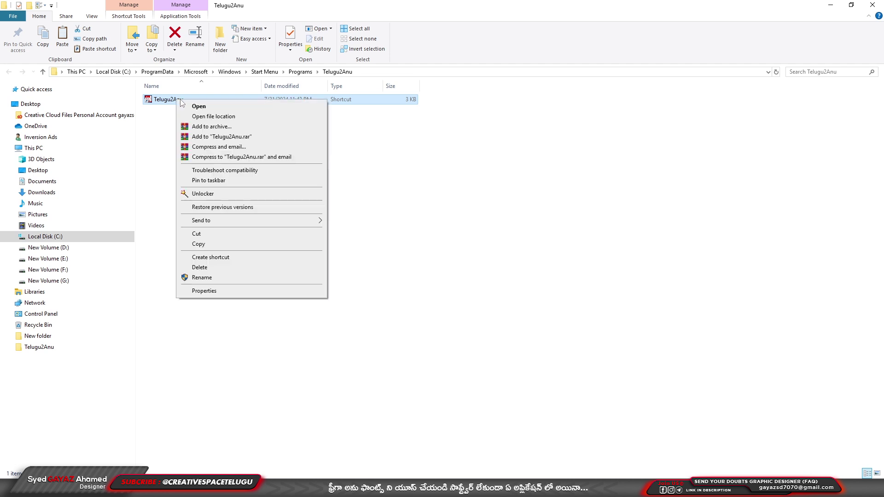
left_click(225, 295)
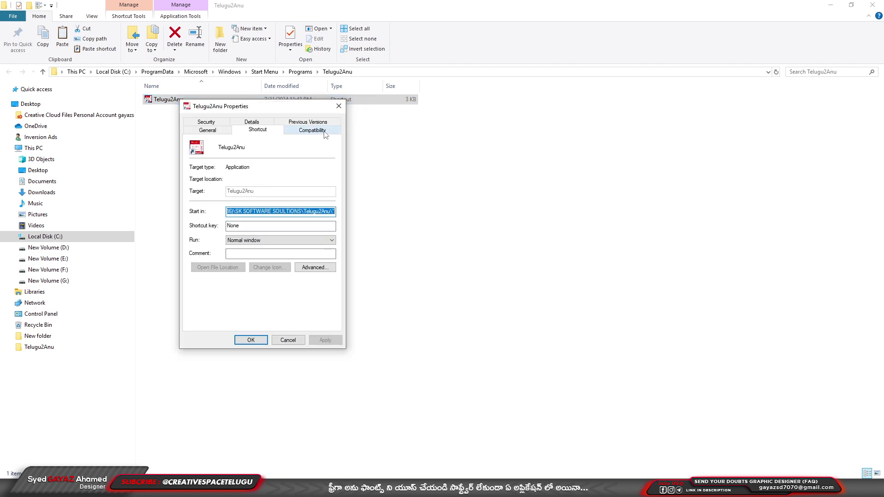
left_click(326, 133)
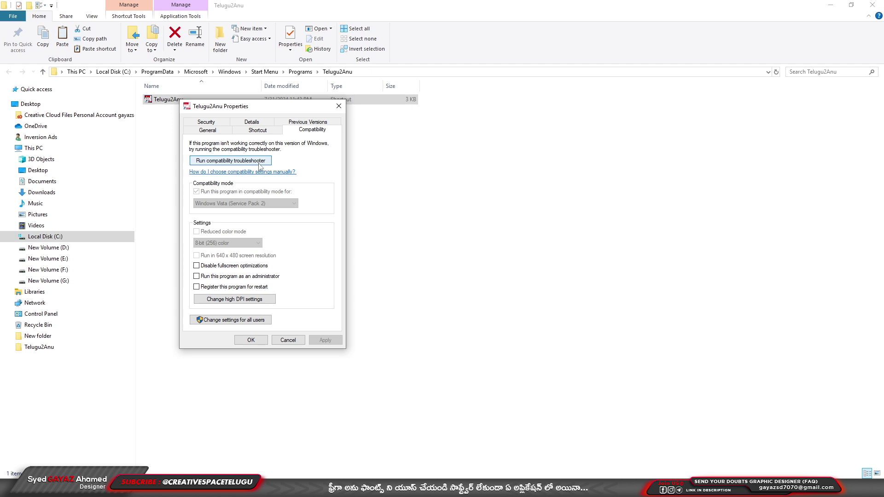
left_click(258, 343)
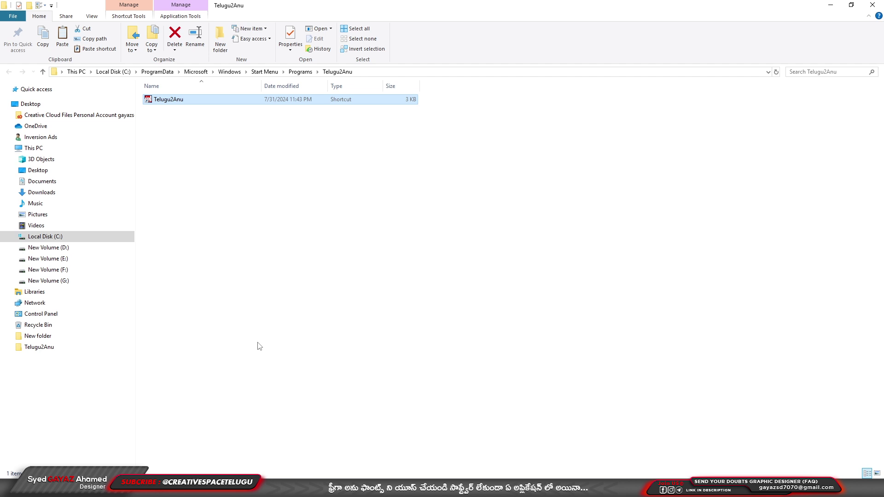
left_click(878, 6)
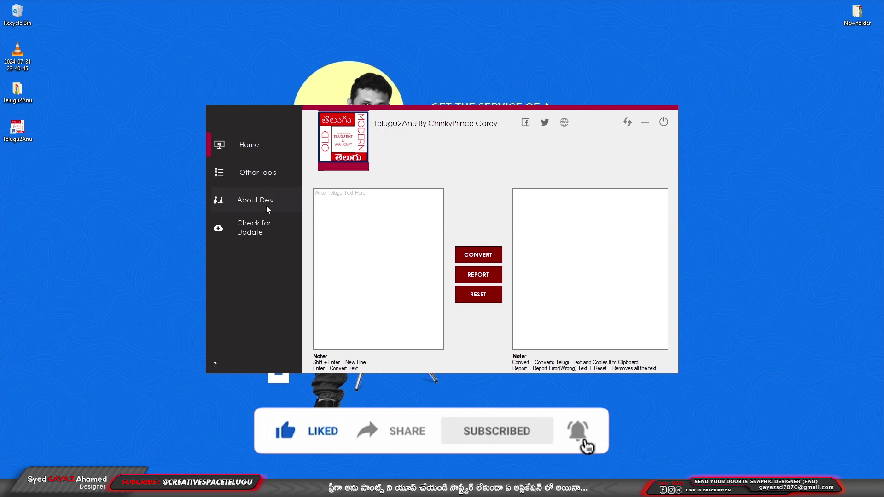
left_click(272, 235)
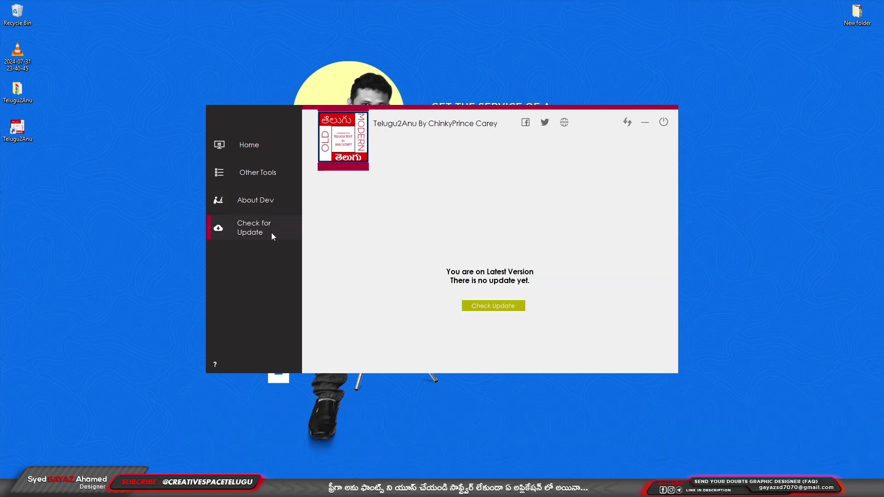
left_click(266, 204)
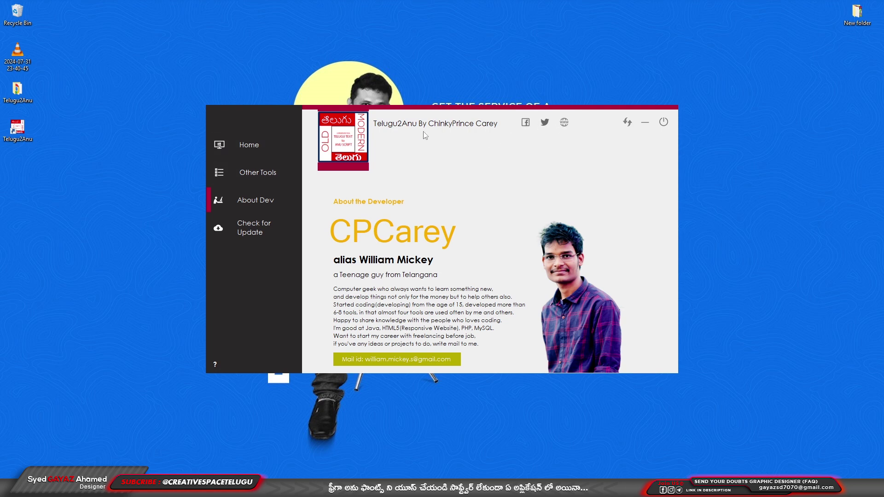
left_click(246, 146)
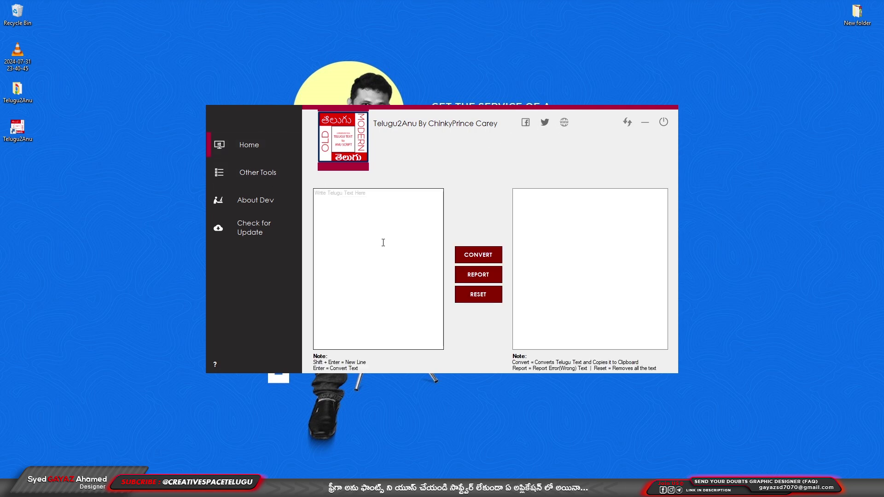